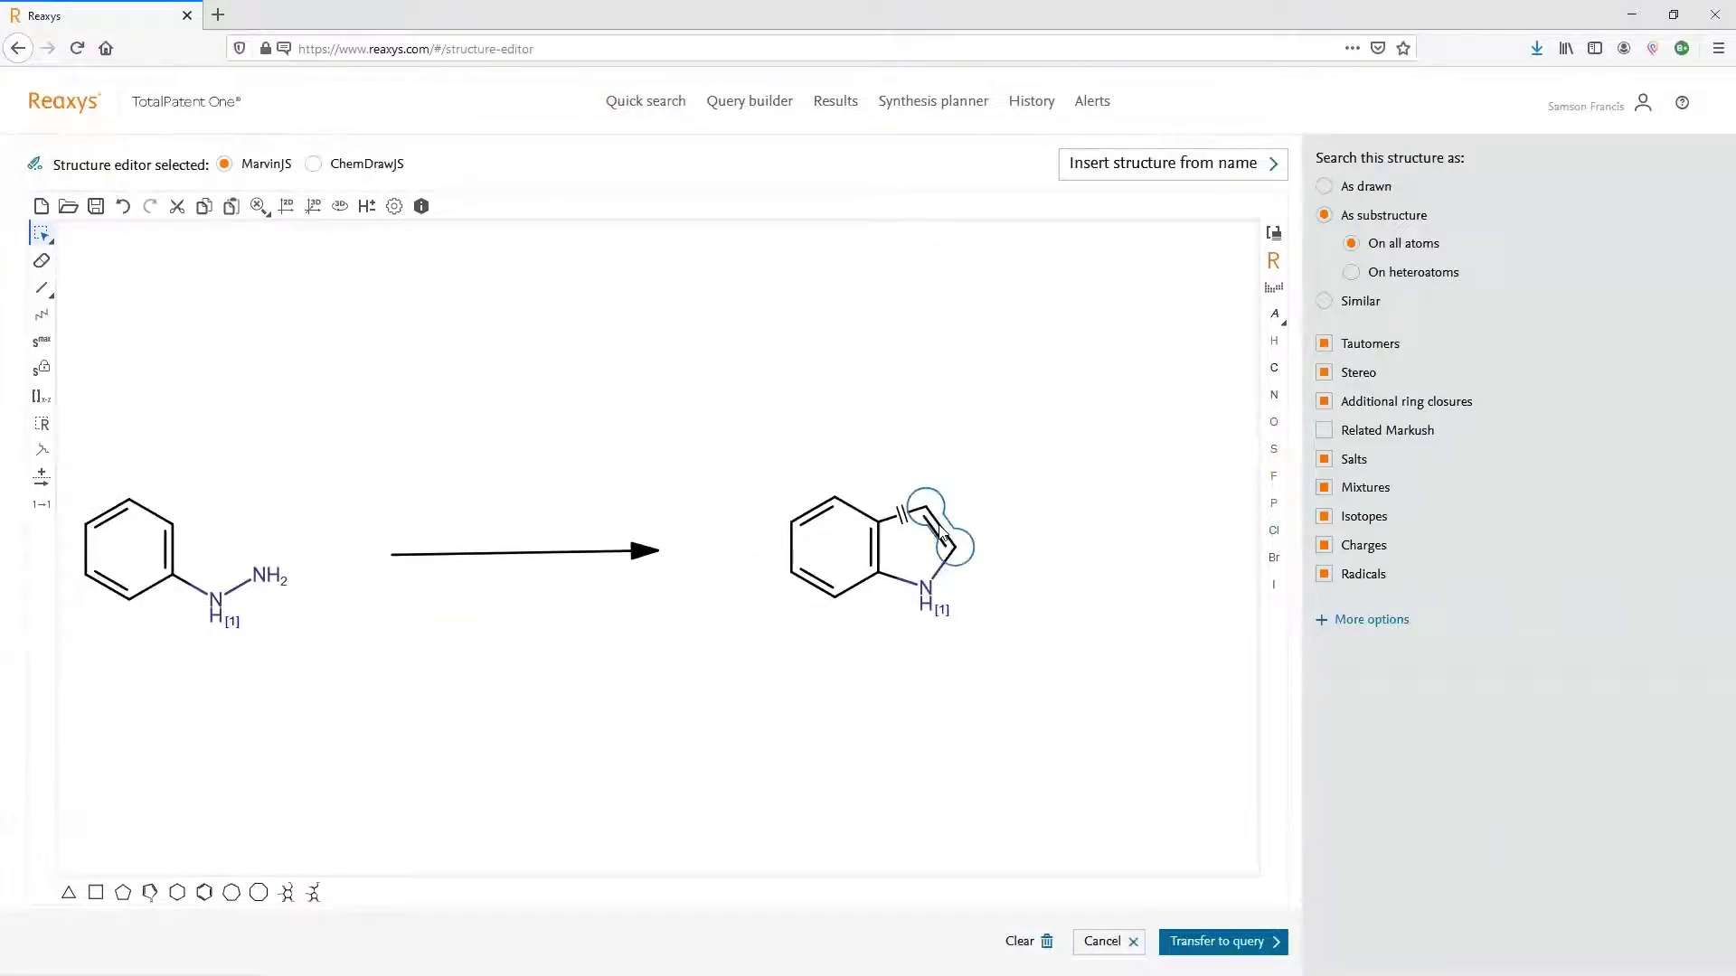
Step: Fuse a cyclobutane onto the indole C=C bond and bracket it as a 1–4 repeating unit
{"action": "left_click", "coordinate": [96, 893]}
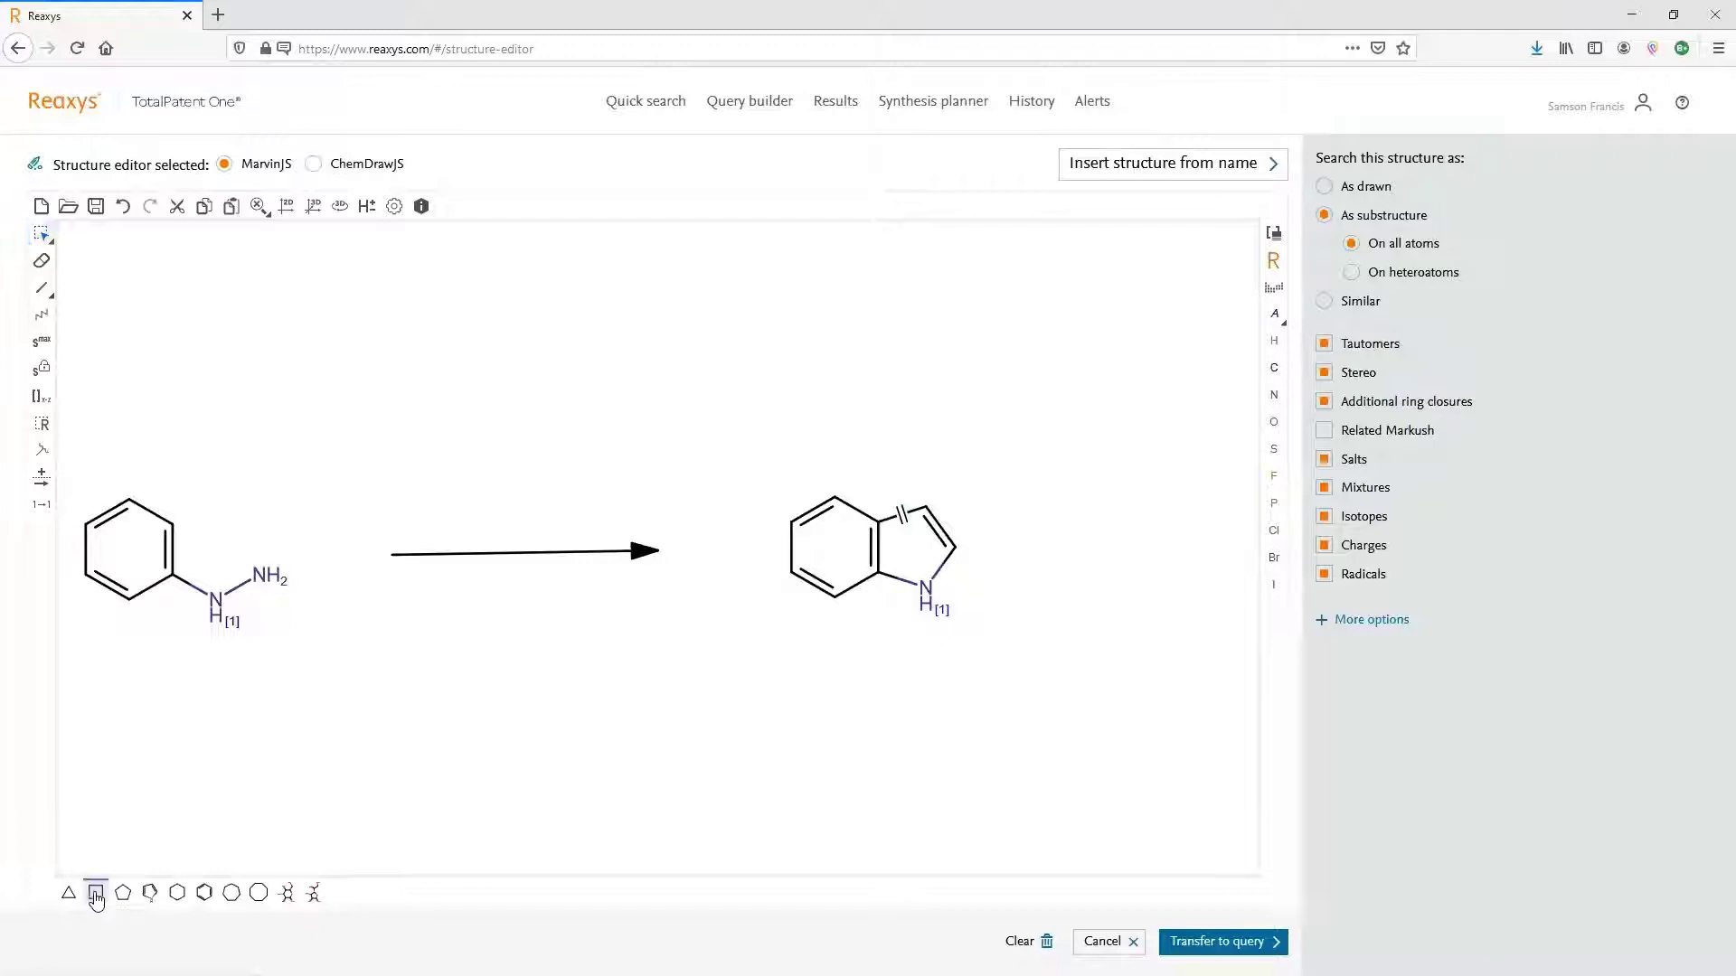
{"action": "left_click", "coordinate": [944, 530]}
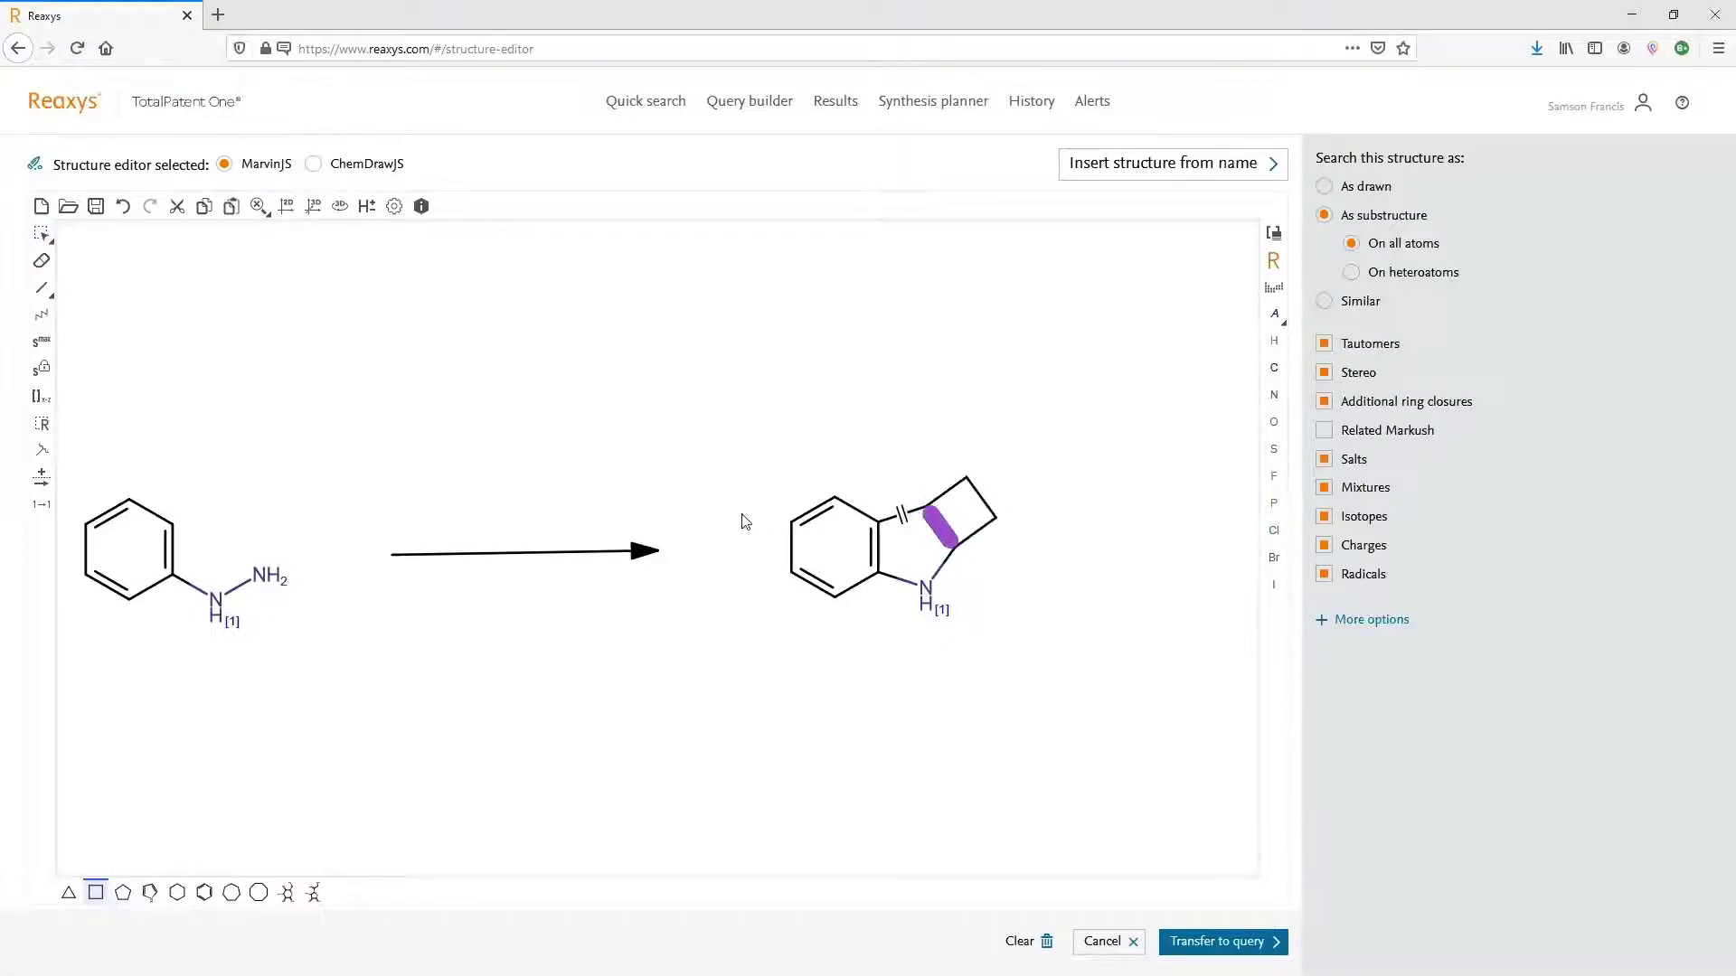
{"action": "left_click", "coordinate": [41, 396]}
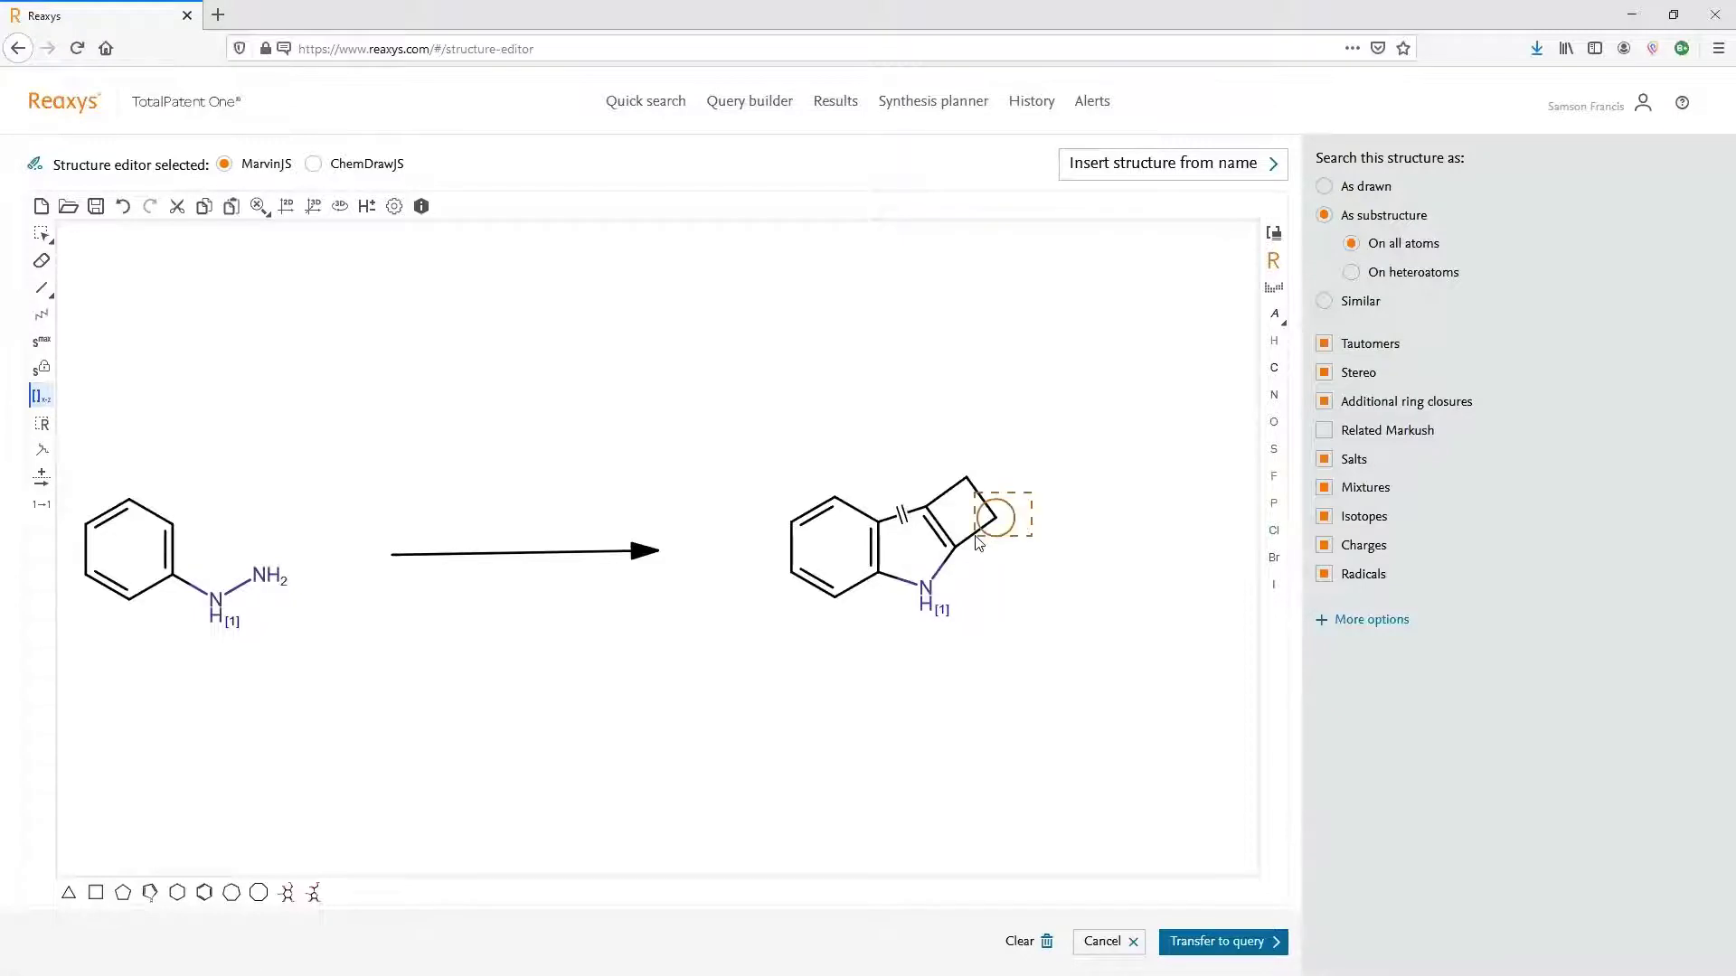
{"action": "left_click_drag", "start_coordinate": [1033, 497], "coordinate": [974, 535]}
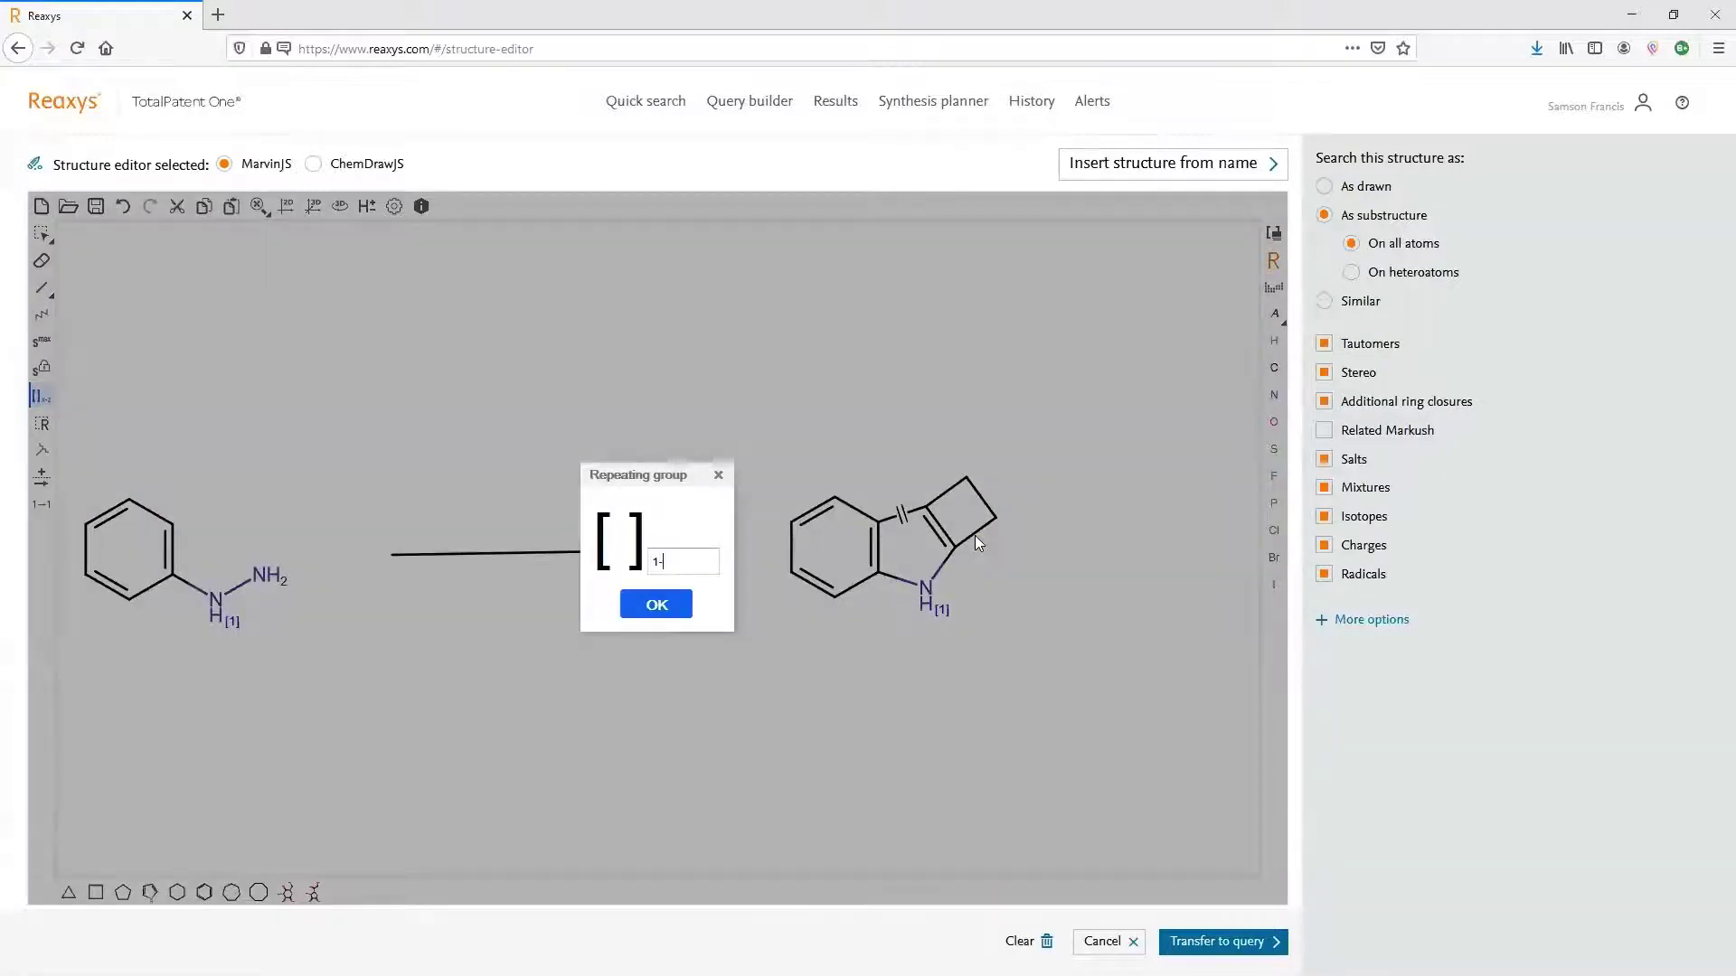
{"action": "type", "text": "4"}
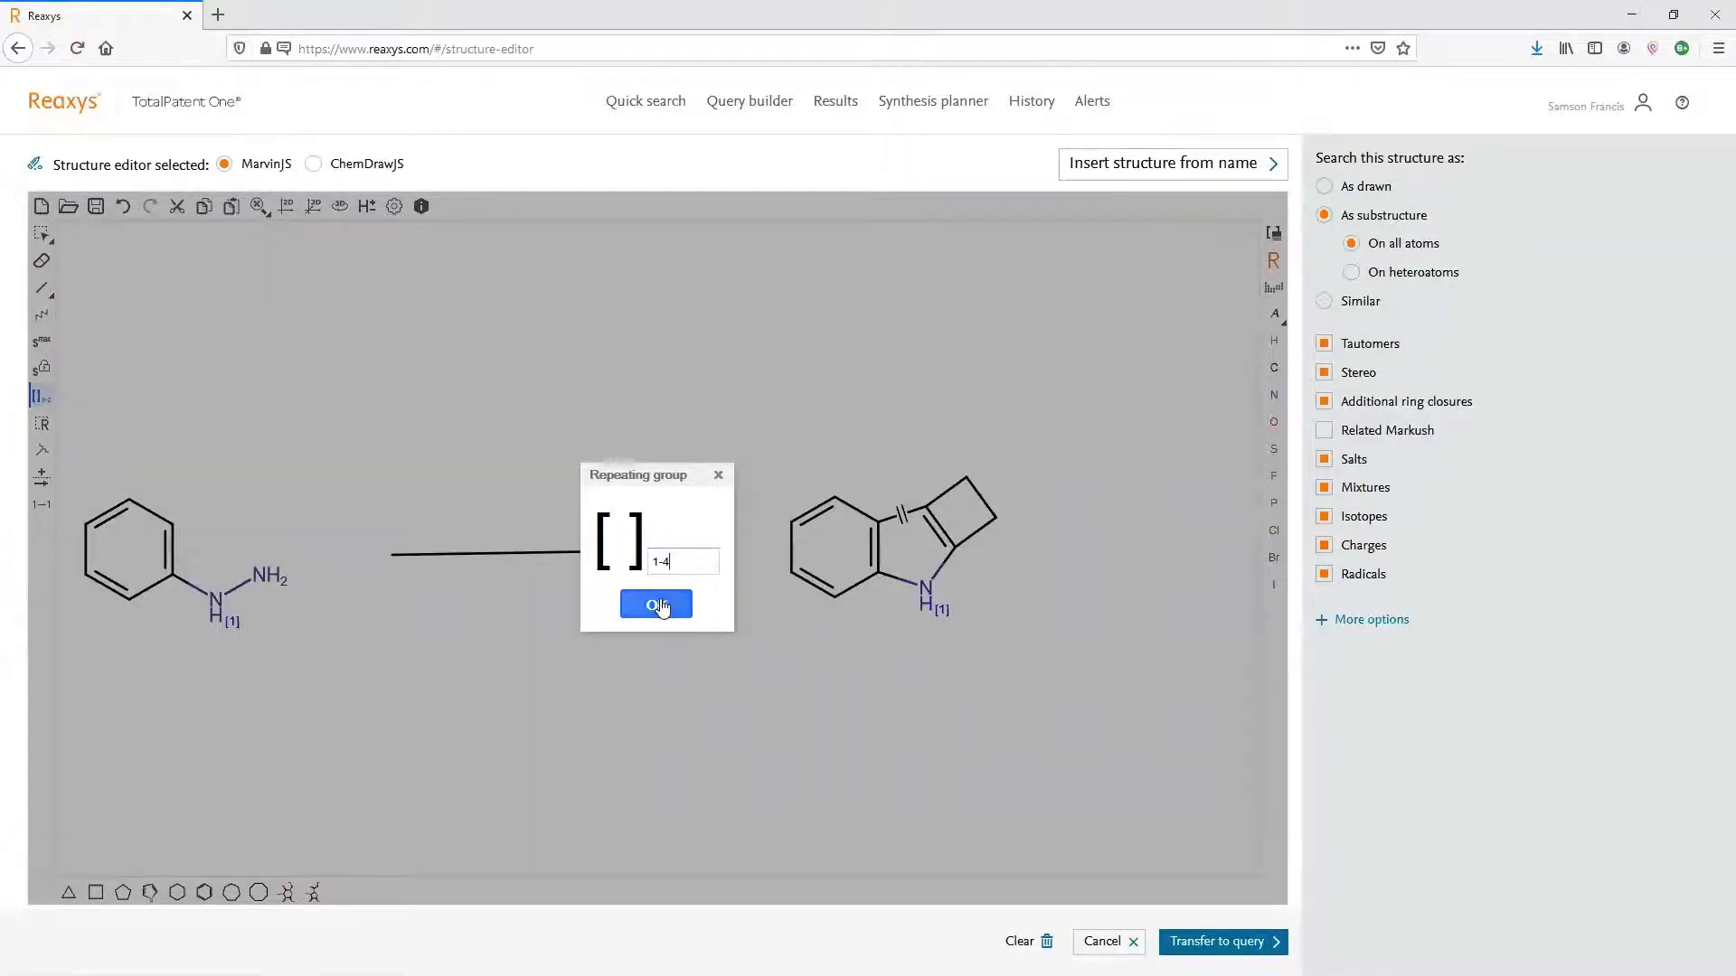
{"action": "left_click", "coordinate": [656, 606]}
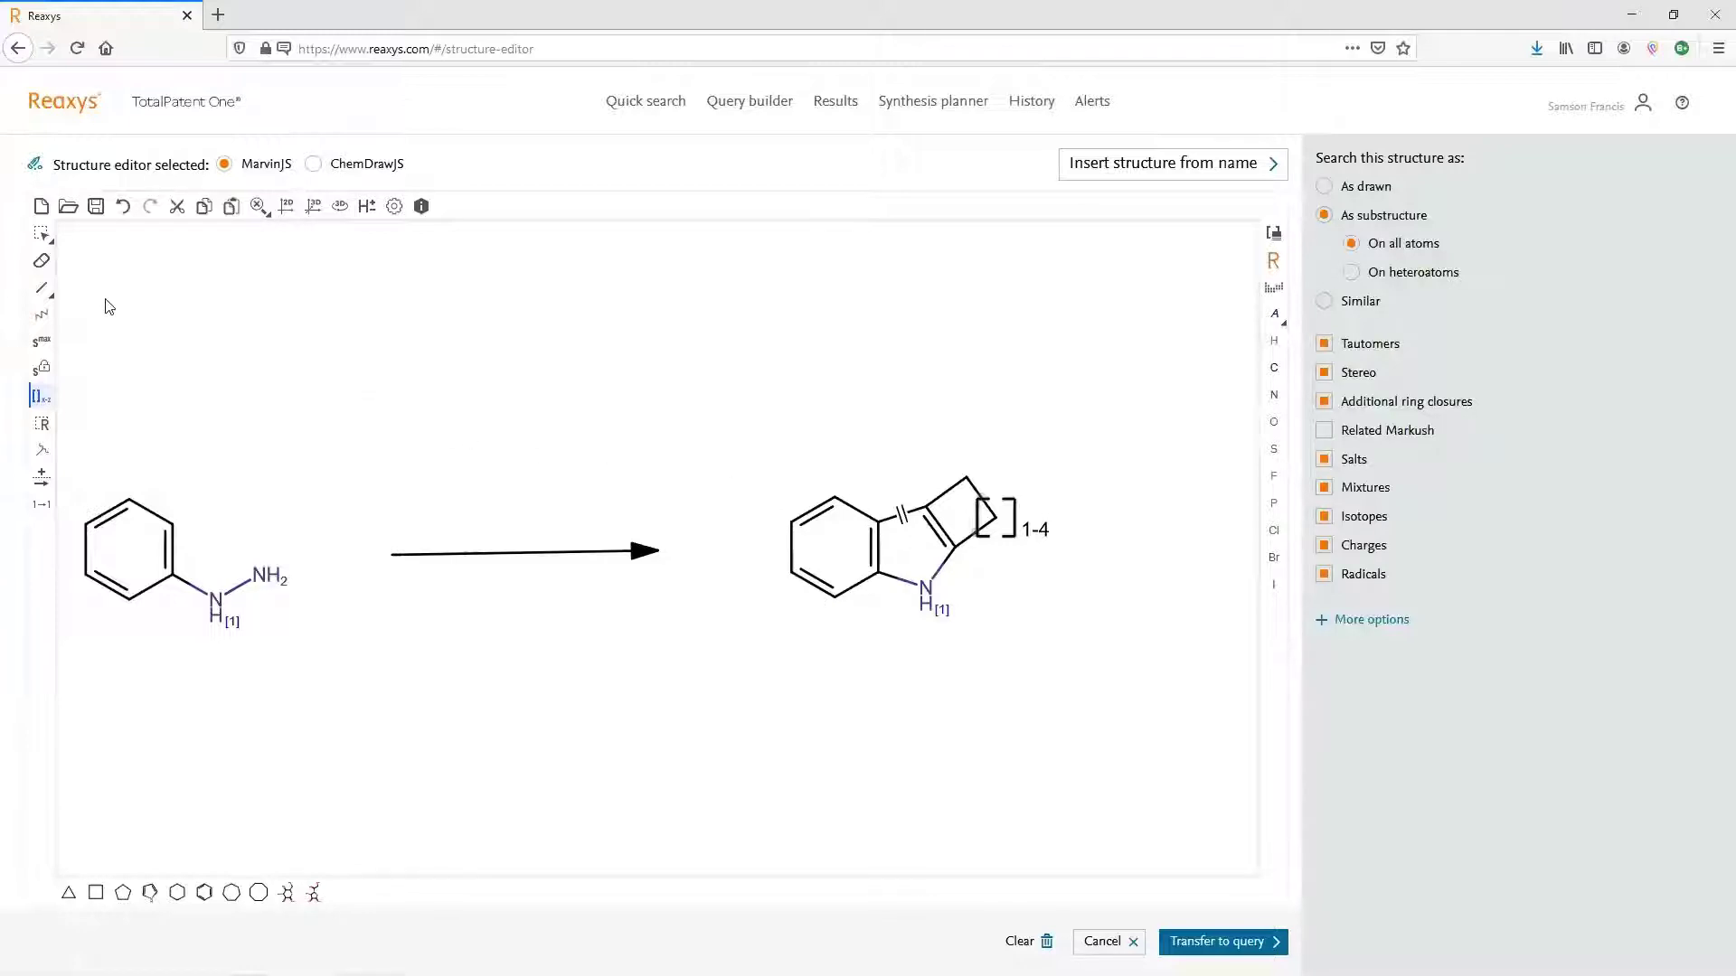
Step: Draw a position-variable substituent across the benzene ring and turn its methyl into R1
{"action": "left_click", "coordinate": [44, 290]}
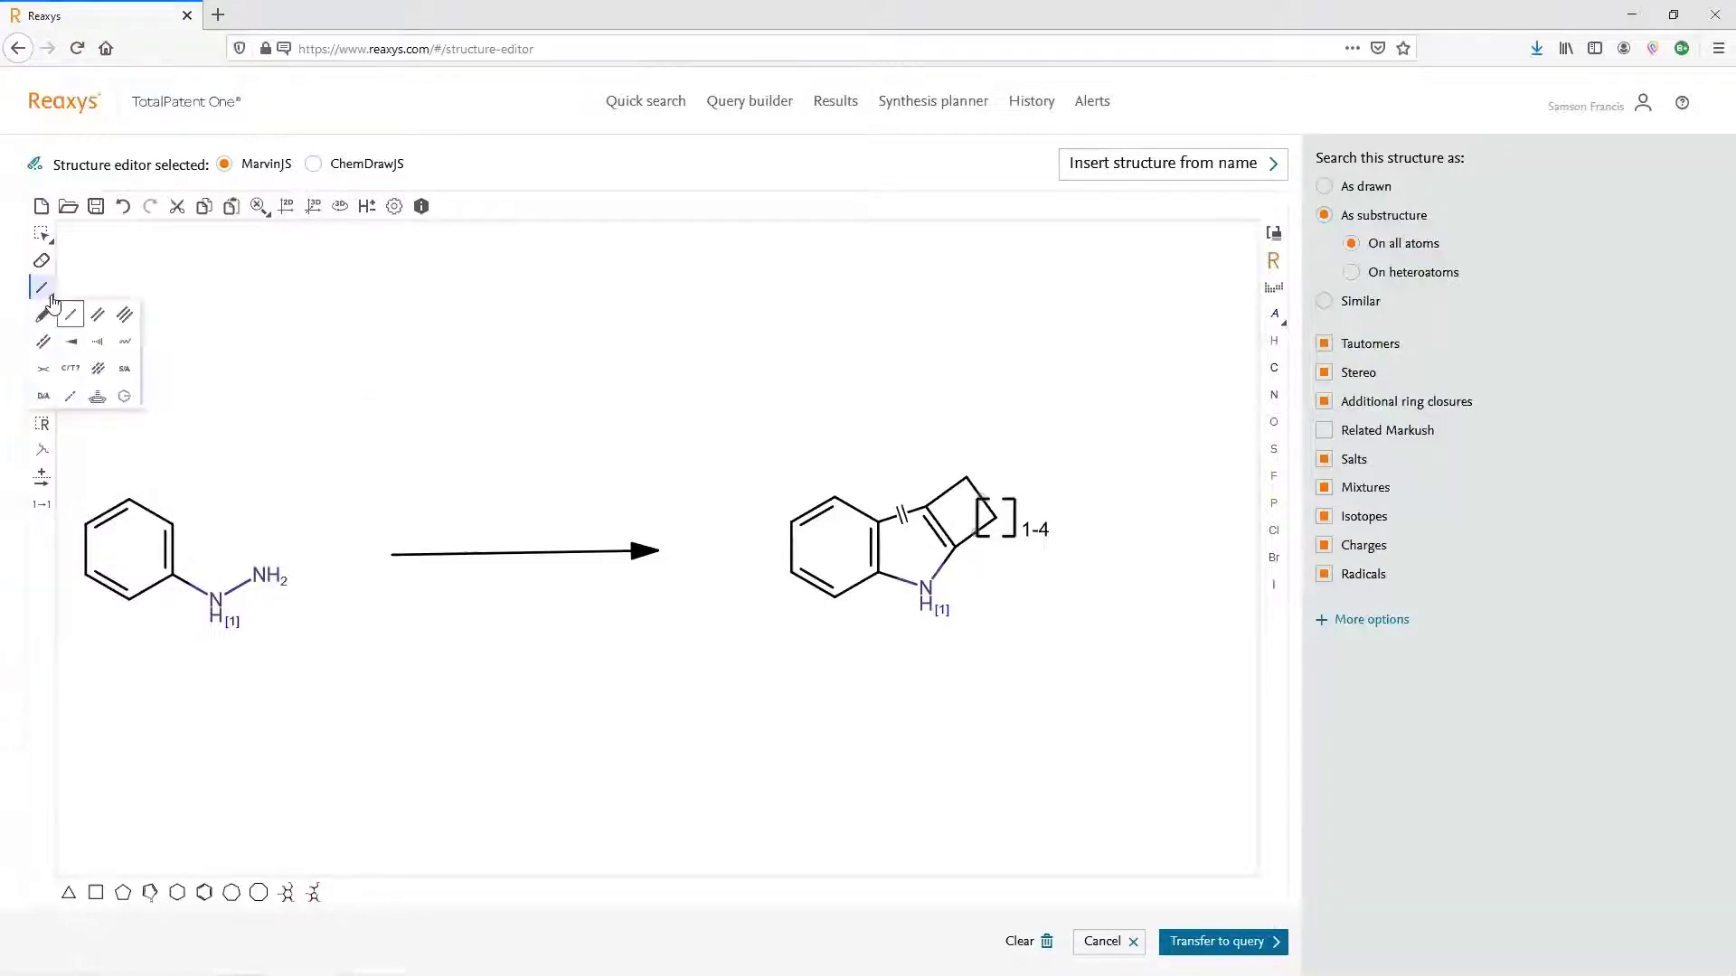
{"action": "left_click", "coordinate": [123, 397]}
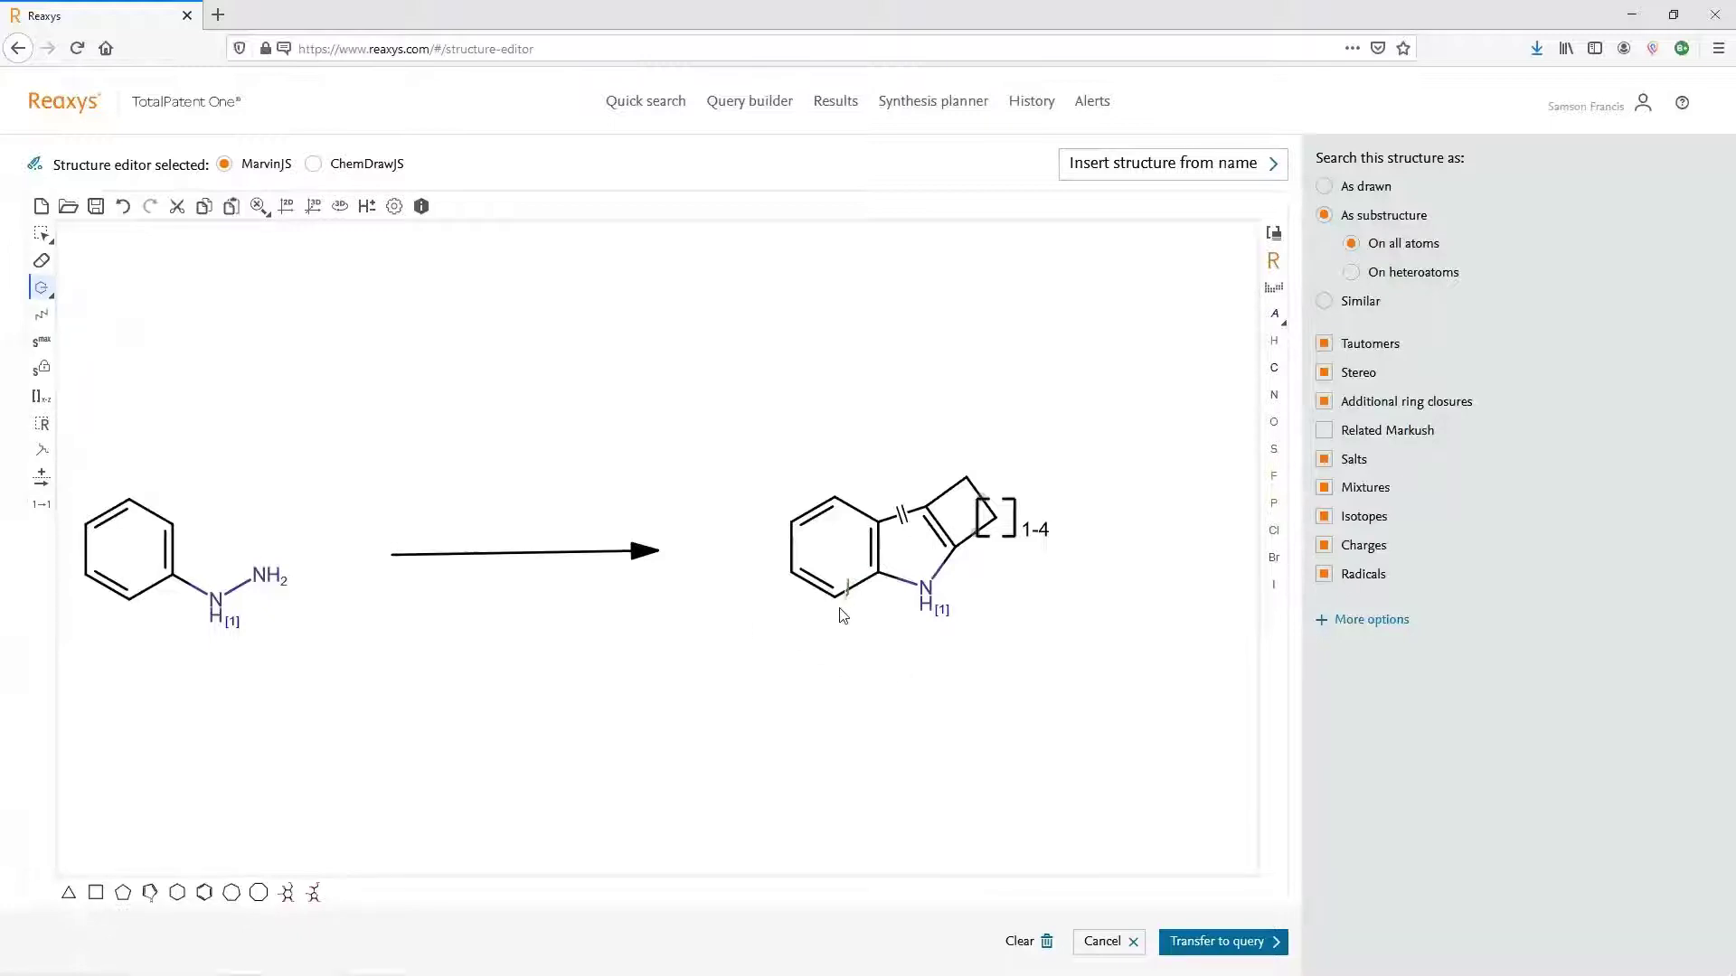
{"action": "mouse_move", "coordinate": [837, 608]}
{"action": "left_mouse_down"}
{"action": "mouse_move", "coordinate": [777, 584]}
{"action": "mouse_move", "coordinate": [768, 510]}
{"action": "mouse_move", "coordinate": [815, 464]}
{"action": "mouse_move", "coordinate": [855, 504]}
{"action": "mouse_move", "coordinate": [853, 538]}
{"action": "left_mouse_up"}
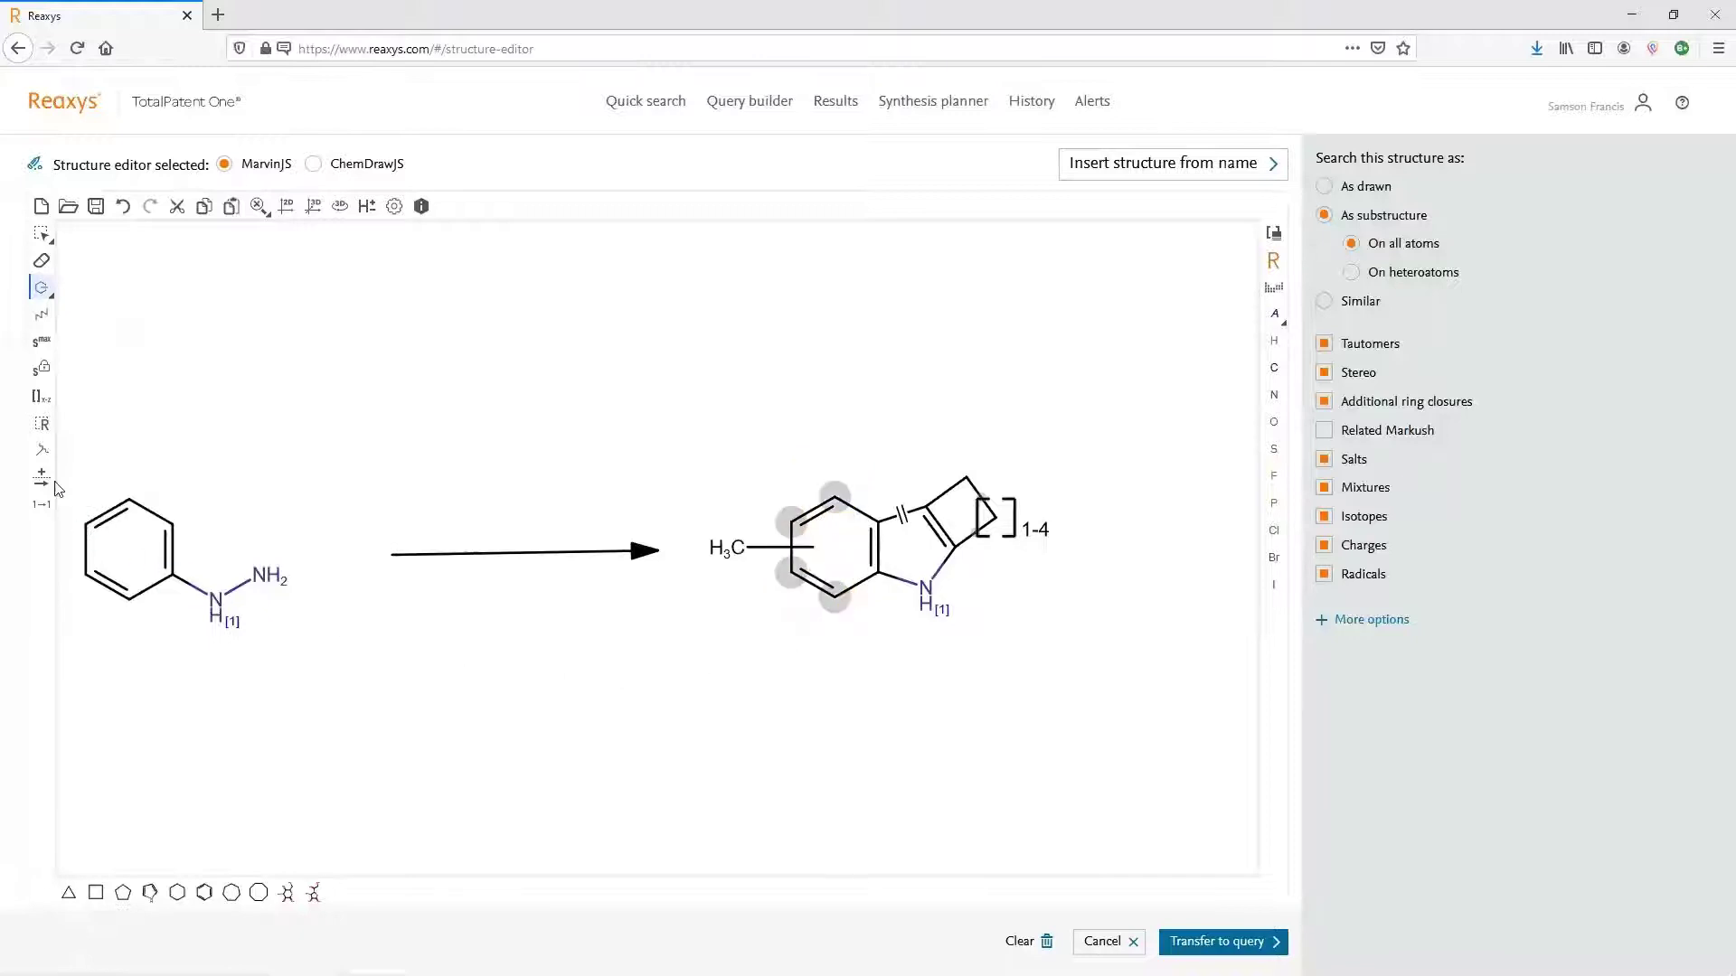
{"action": "left_click", "coordinate": [42, 429]}
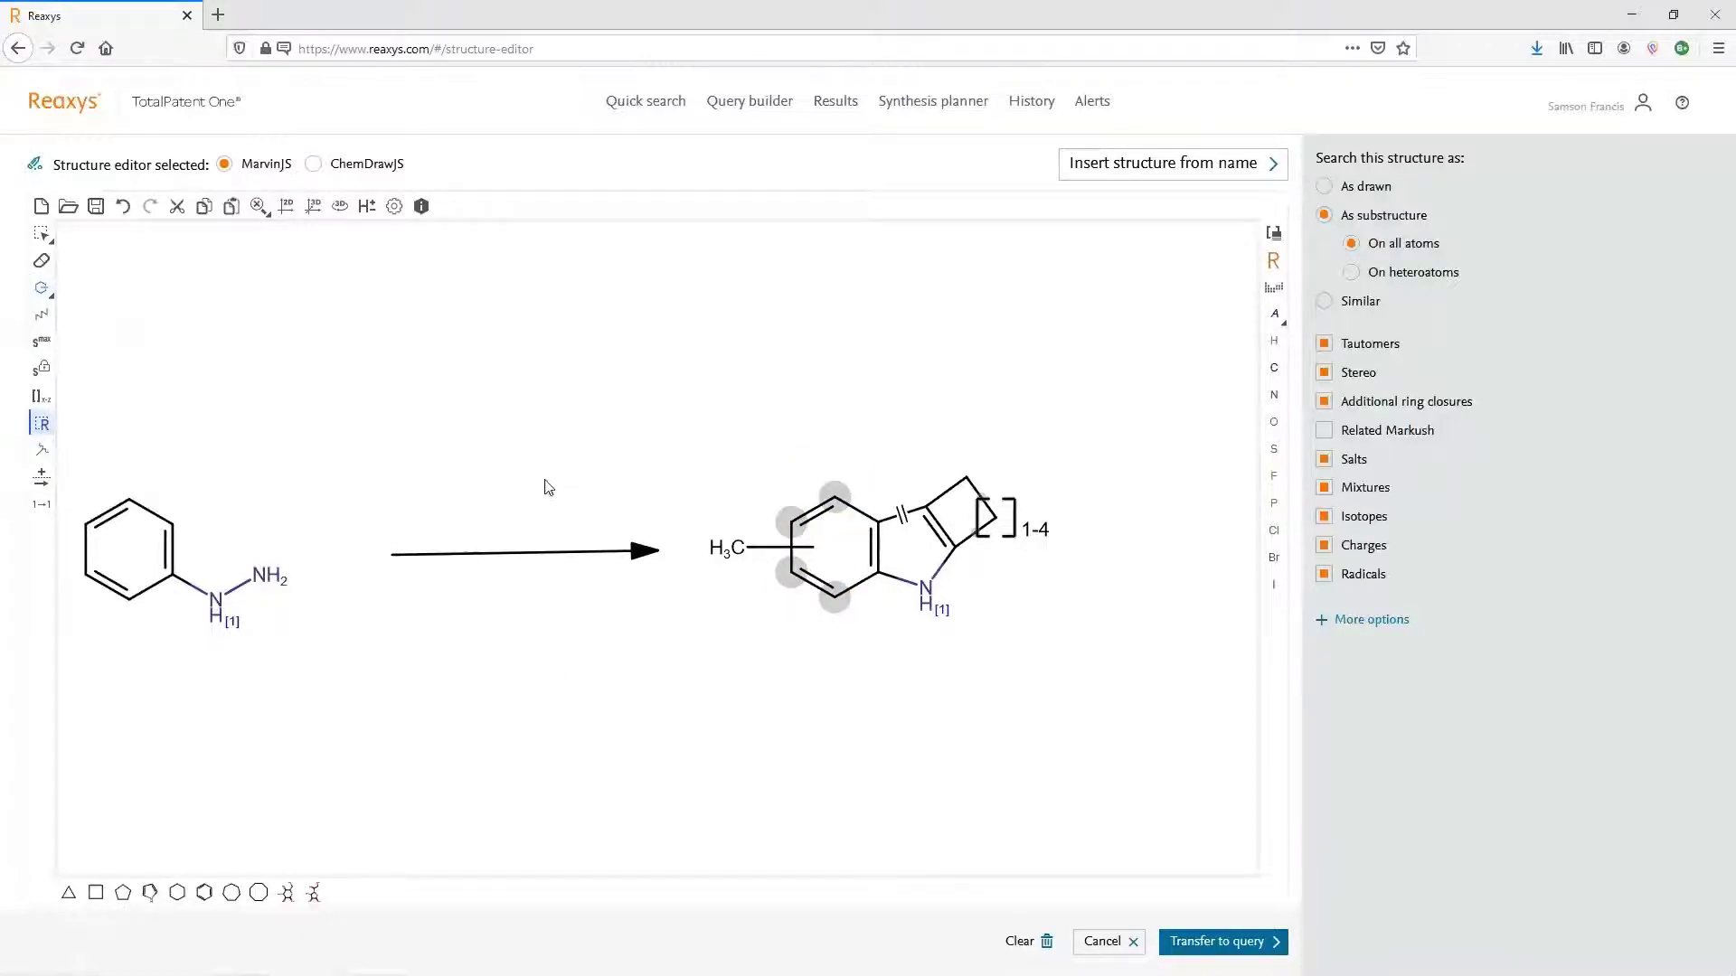
{"action": "left_click", "coordinate": [732, 548]}
Step: Build an [F, Cl, Br] atom list and place it below the product
{"action": "left_click", "coordinate": [1273, 288]}
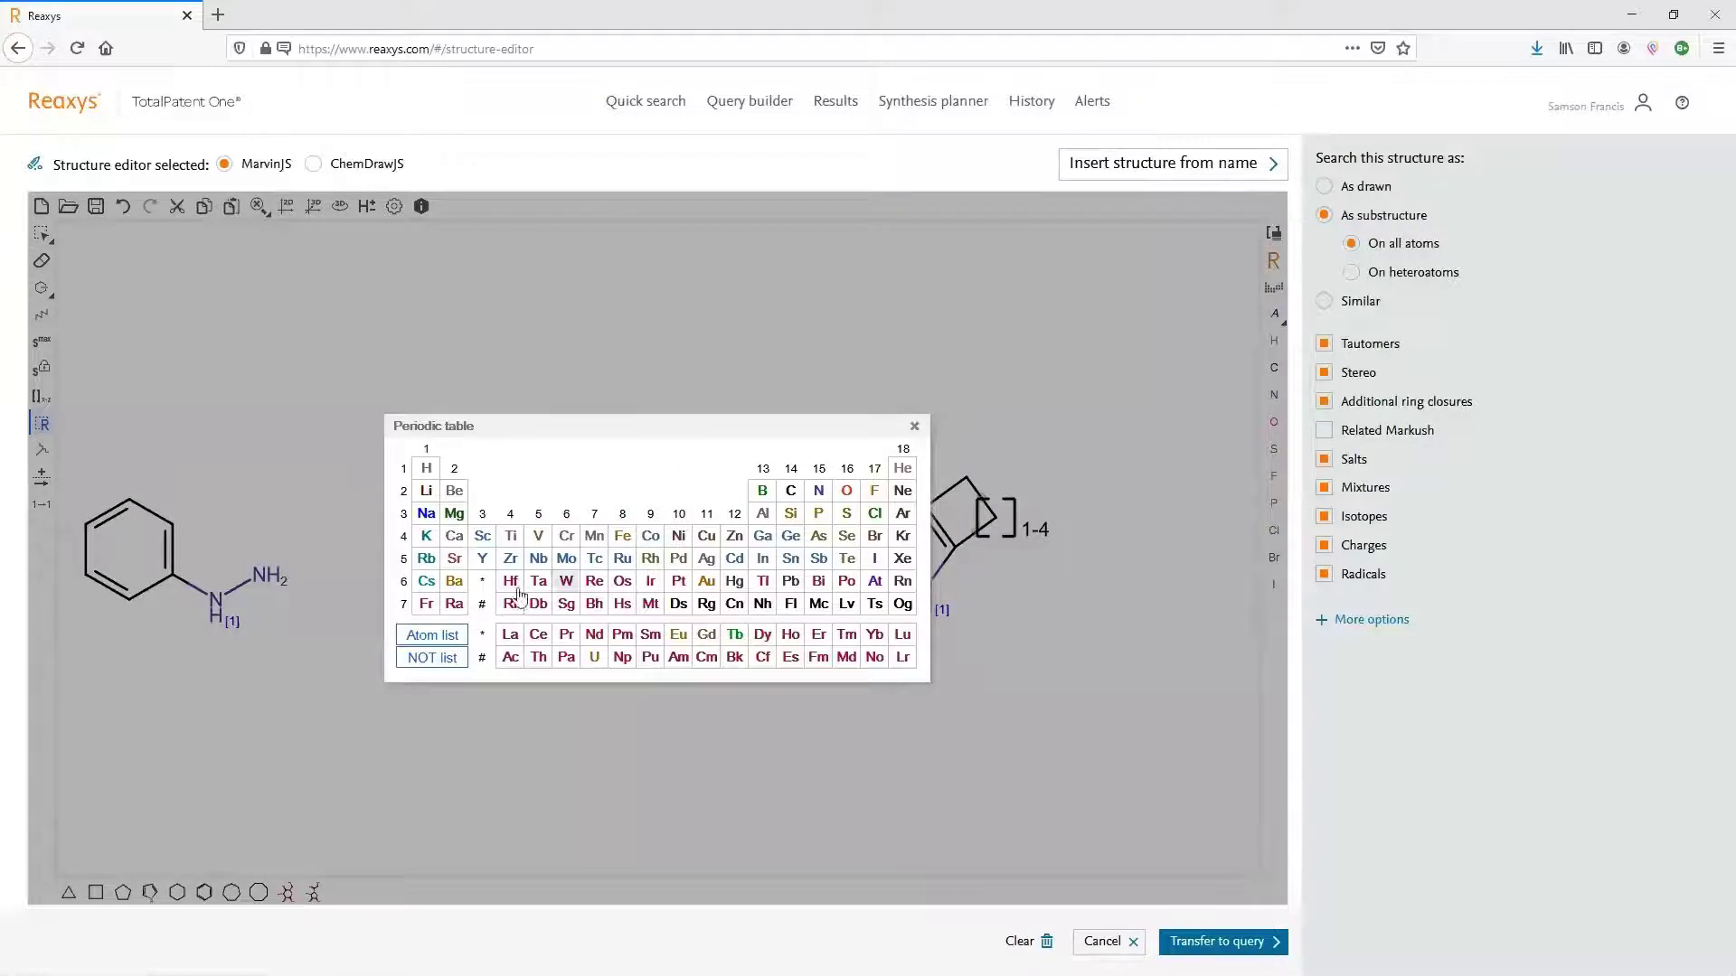
{"action": "left_click", "coordinate": [446, 635]}
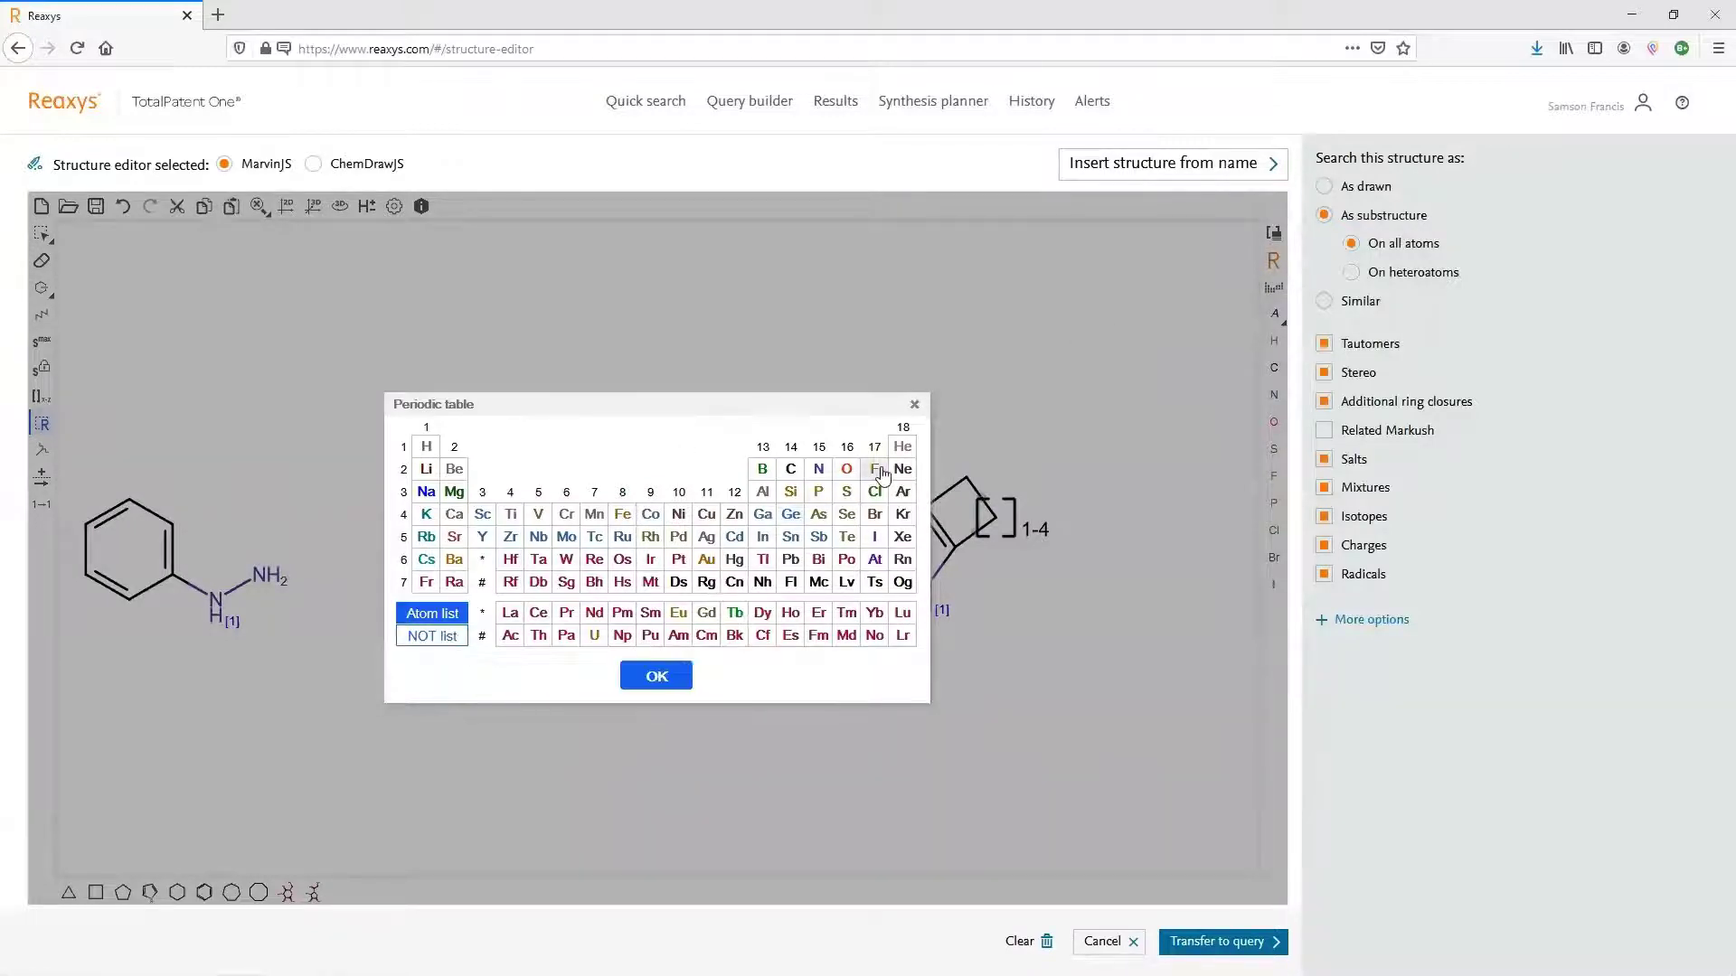
{"action": "left_click", "coordinate": [875, 469]}
{"action": "left_click", "coordinate": [875, 514]}
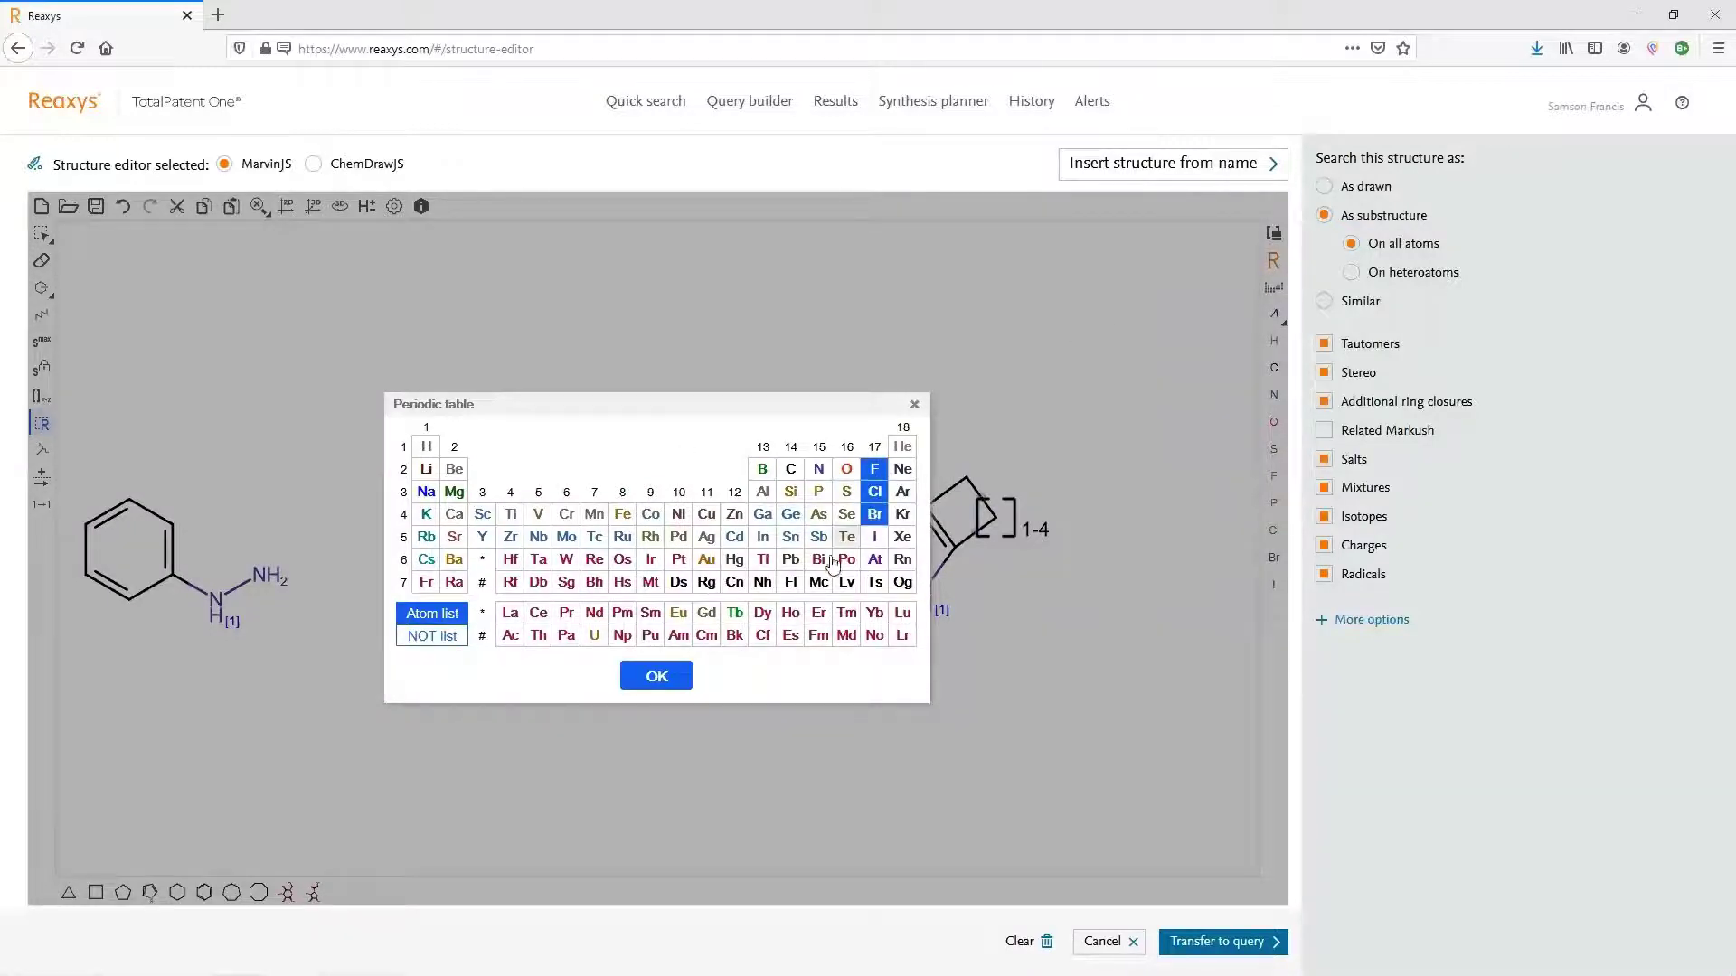
{"action": "left_click", "coordinate": [664, 675]}
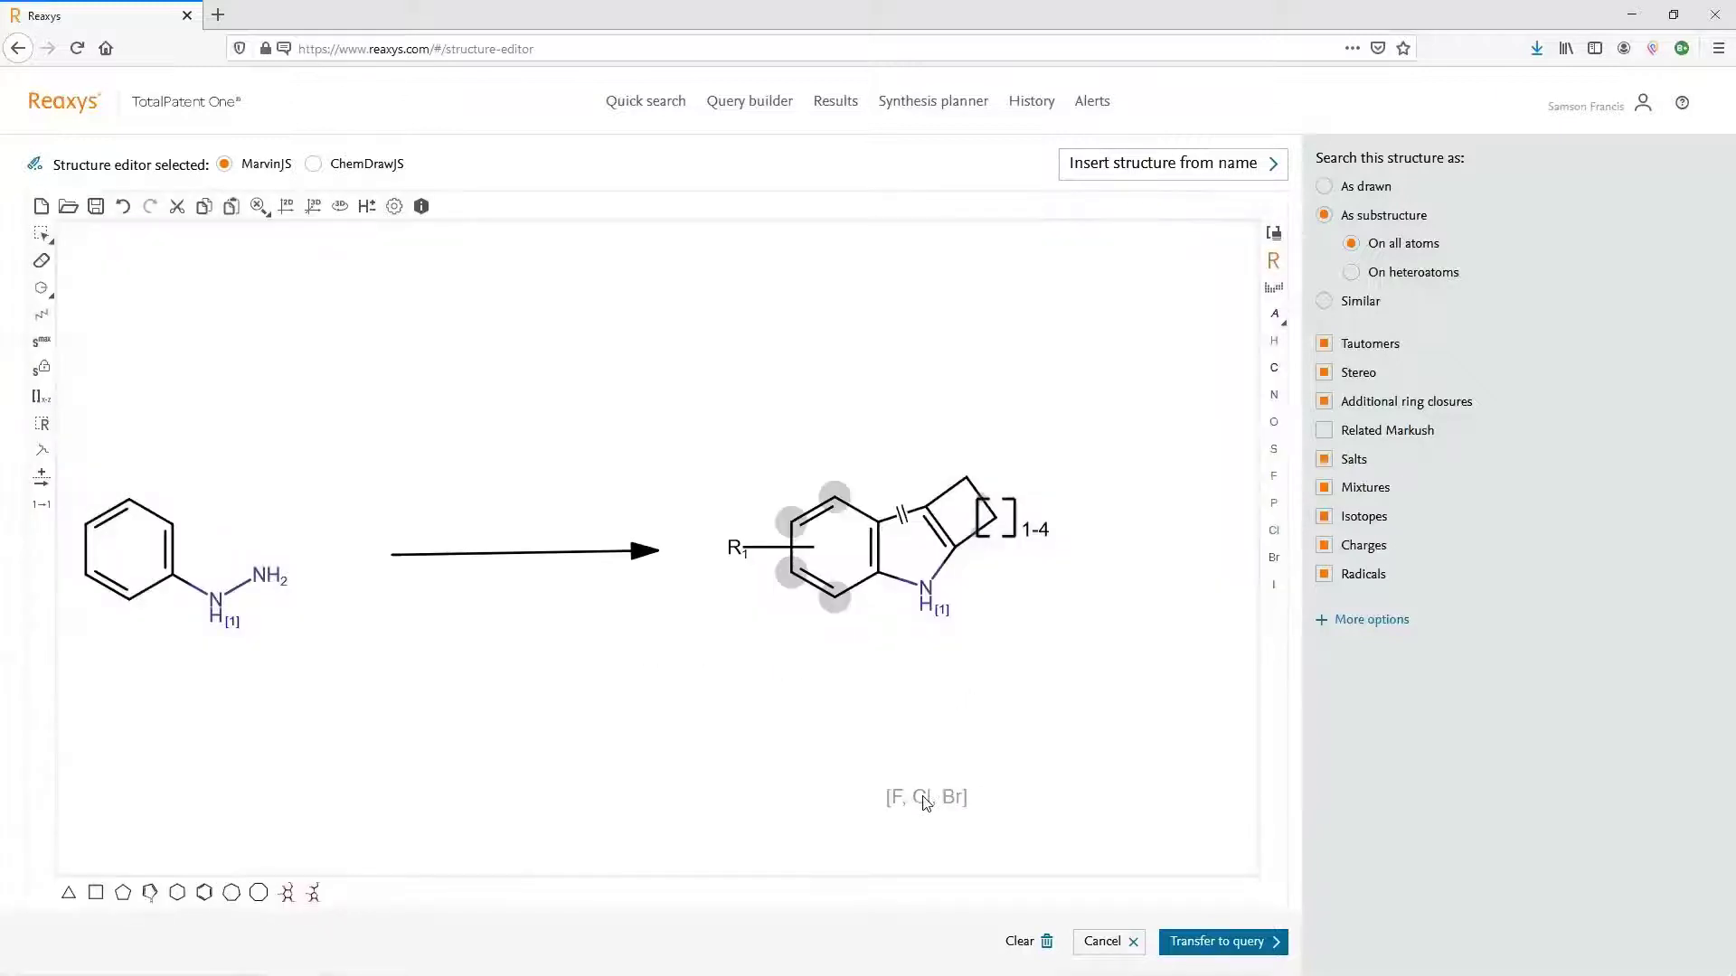
{"action": "left_click_drag", "start_coordinate": [921, 805], "coordinate": [943, 783]}
Step: Place the cyclic heteroaryl generic group HAR beside the halogen list
{"action": "left_click", "coordinate": [1273, 261]}
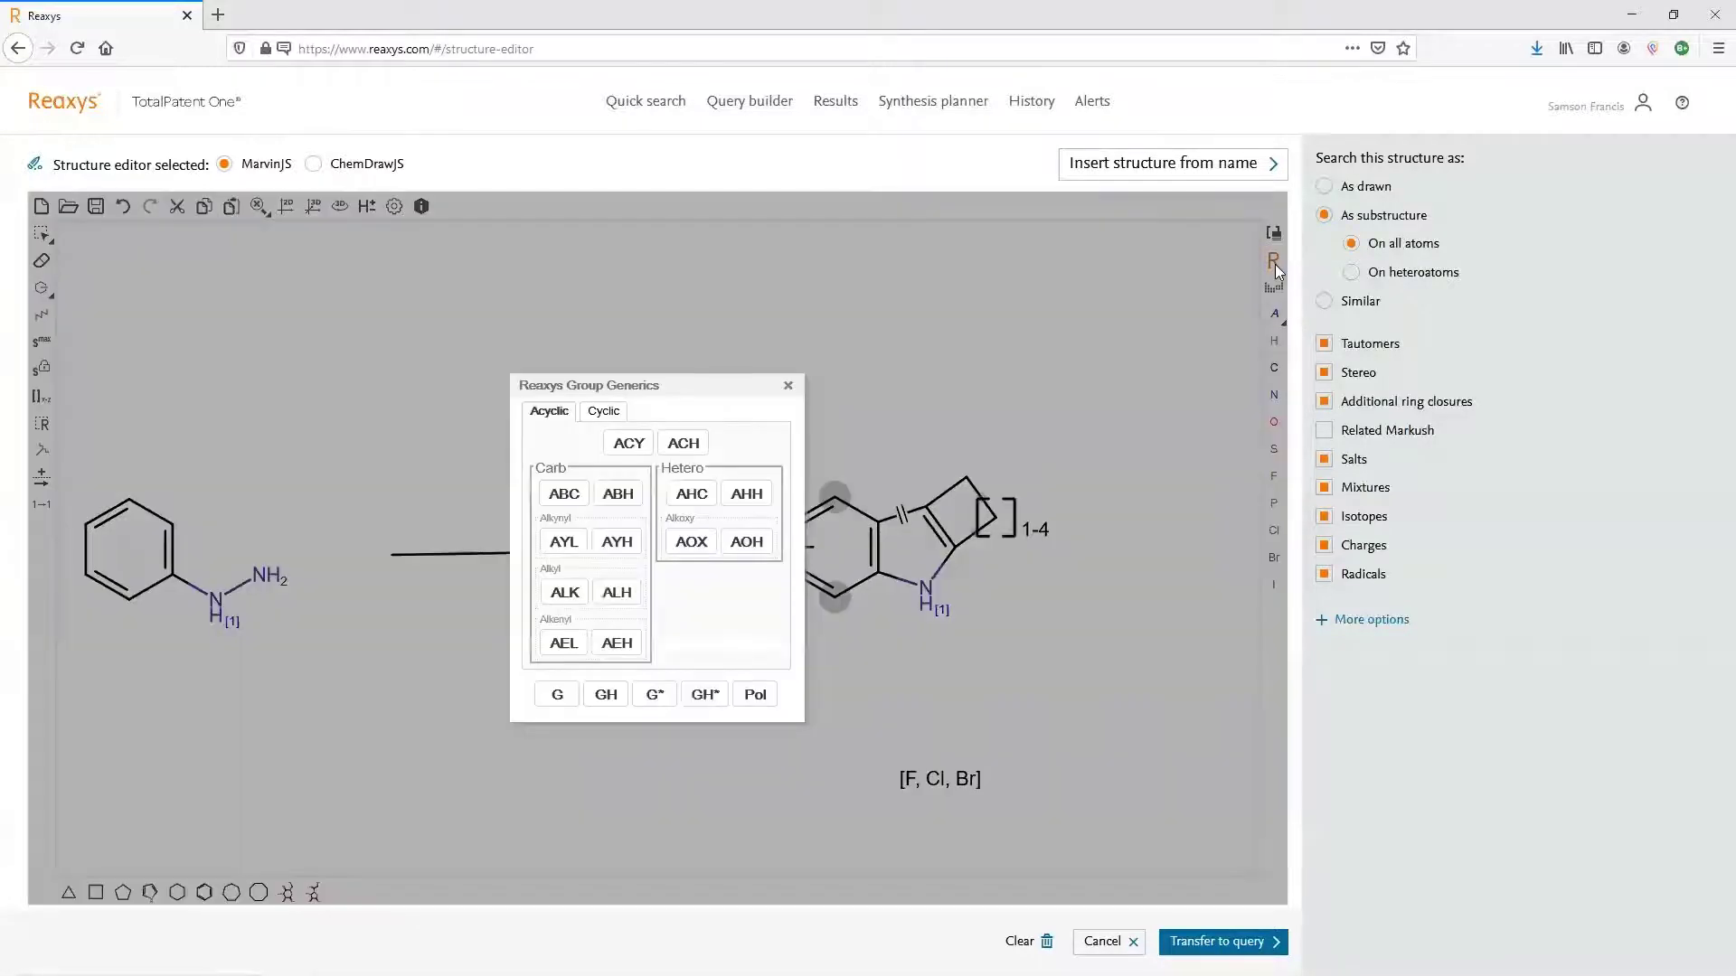
{"action": "left_click", "coordinate": [610, 422]}
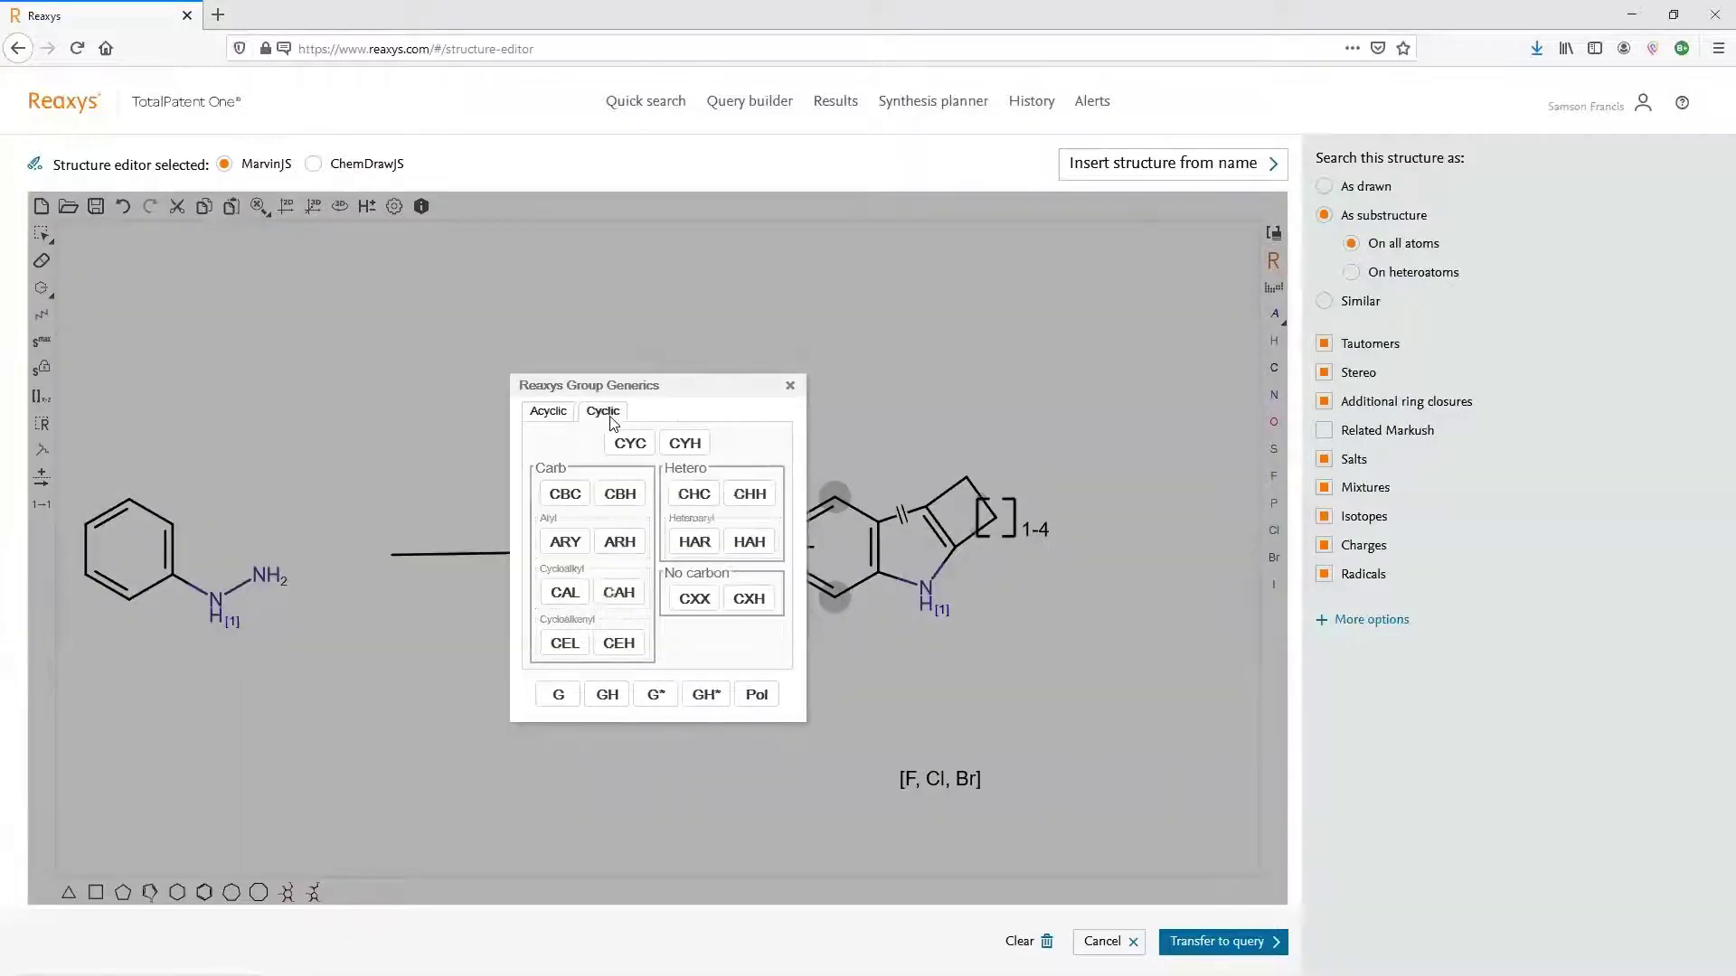
{"action": "left_click", "coordinate": [695, 542]}
{"action": "left_click", "coordinate": [694, 547]}
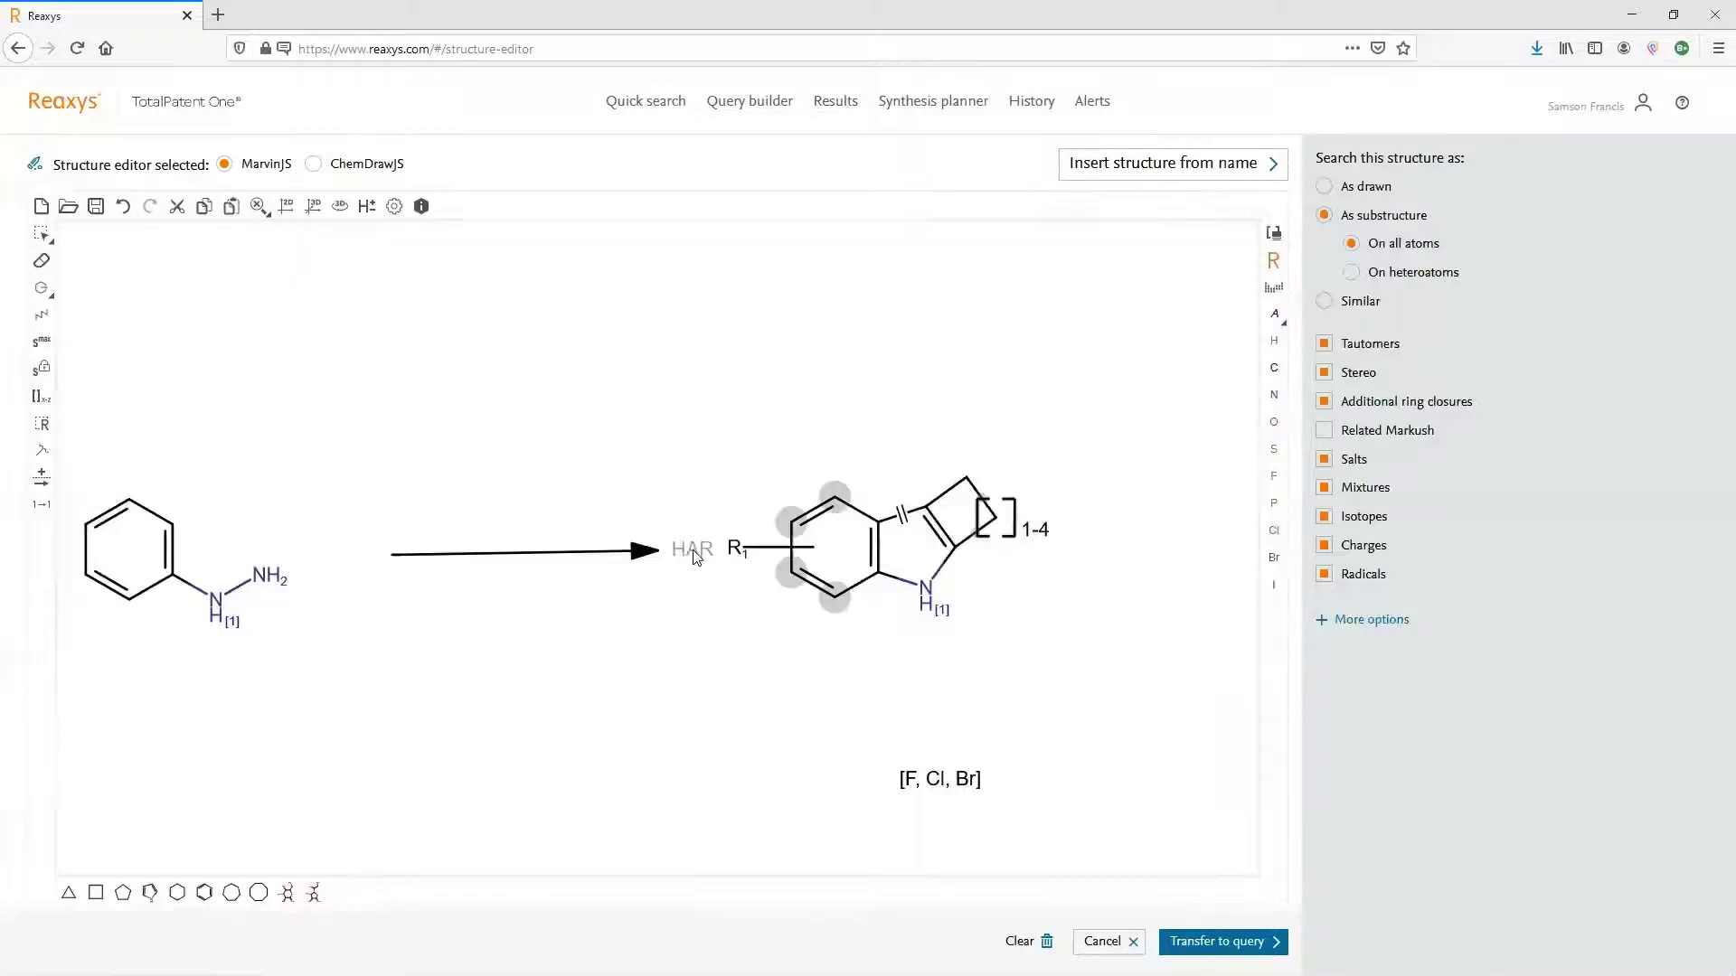
{"action": "left_click", "coordinate": [1069, 781]}
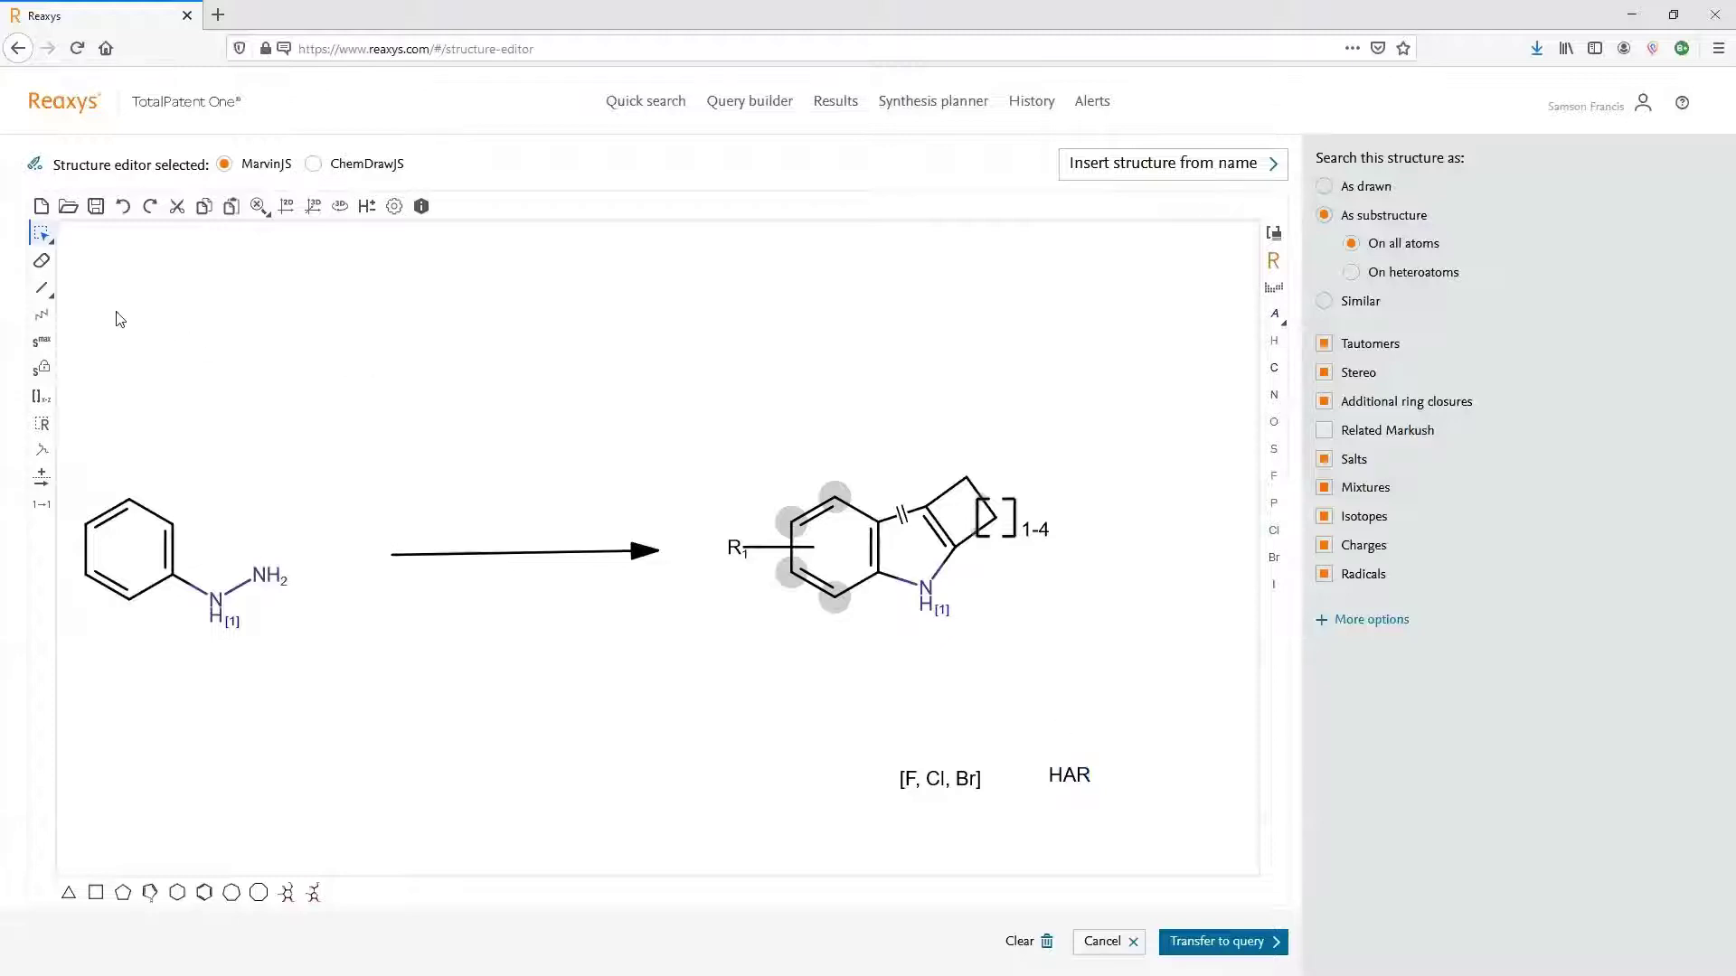
Step: Draw a C–C=O aldehyde fragment below the product
{"action": "left_click", "coordinate": [40, 288]}
{"action": "left_click", "coordinate": [758, 757]}
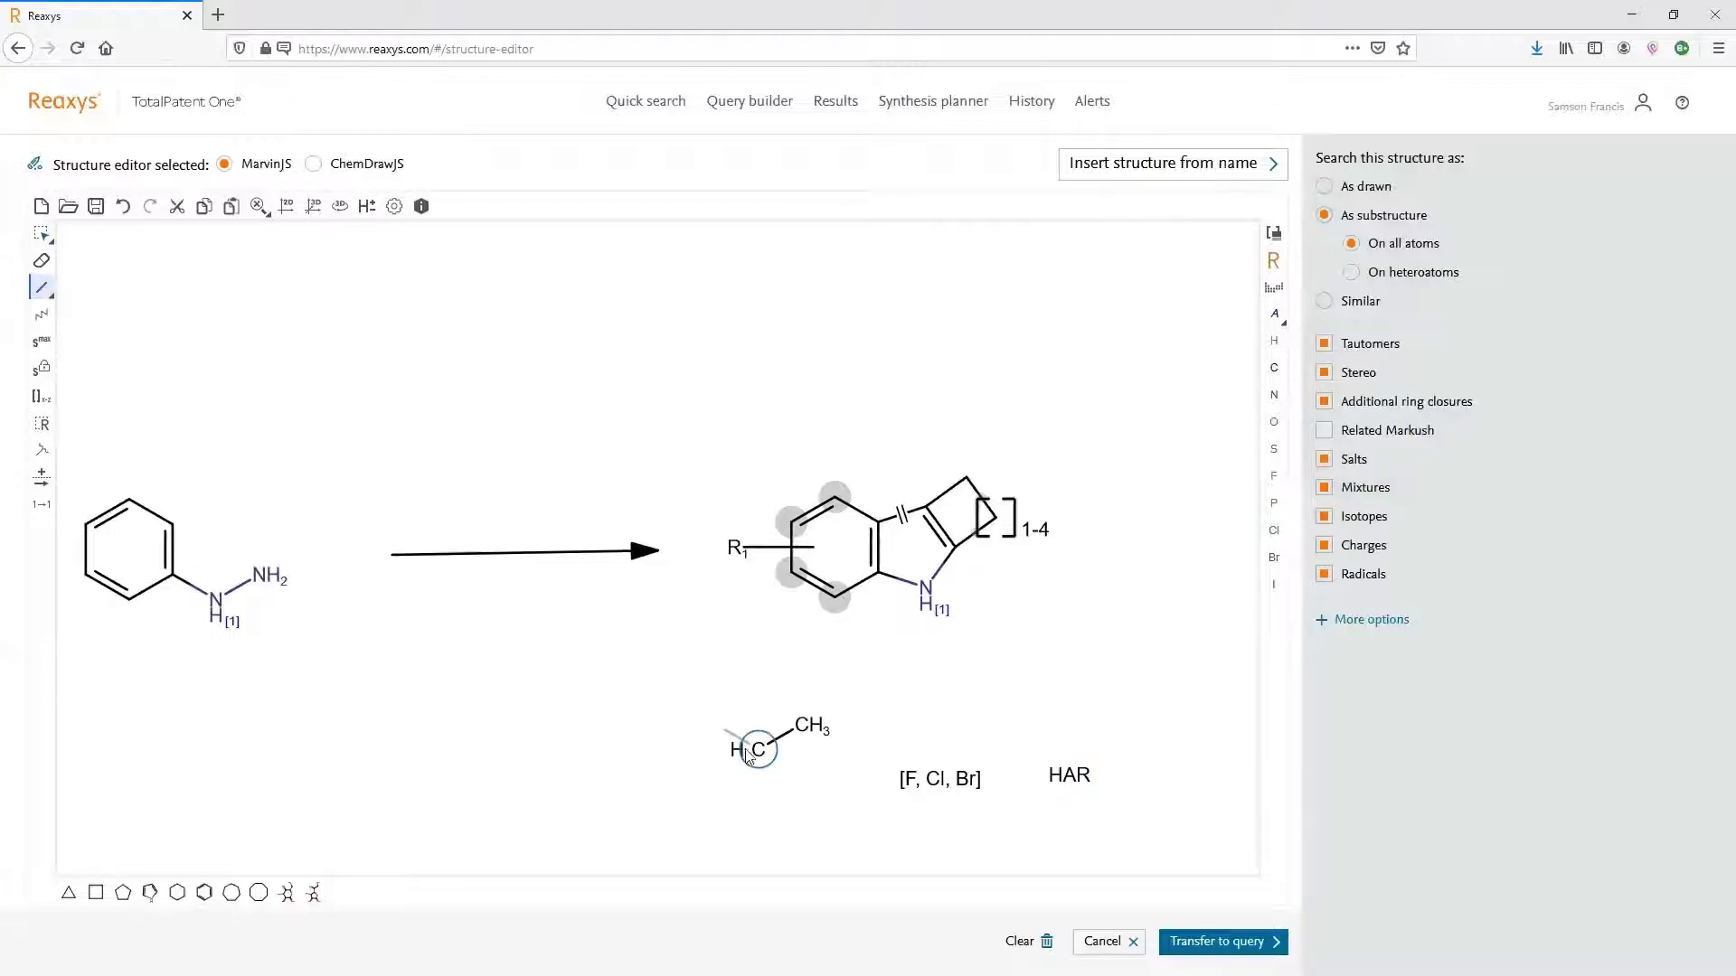
{"action": "left_click", "coordinate": [745, 758]}
{"action": "left_click", "coordinate": [743, 745]}
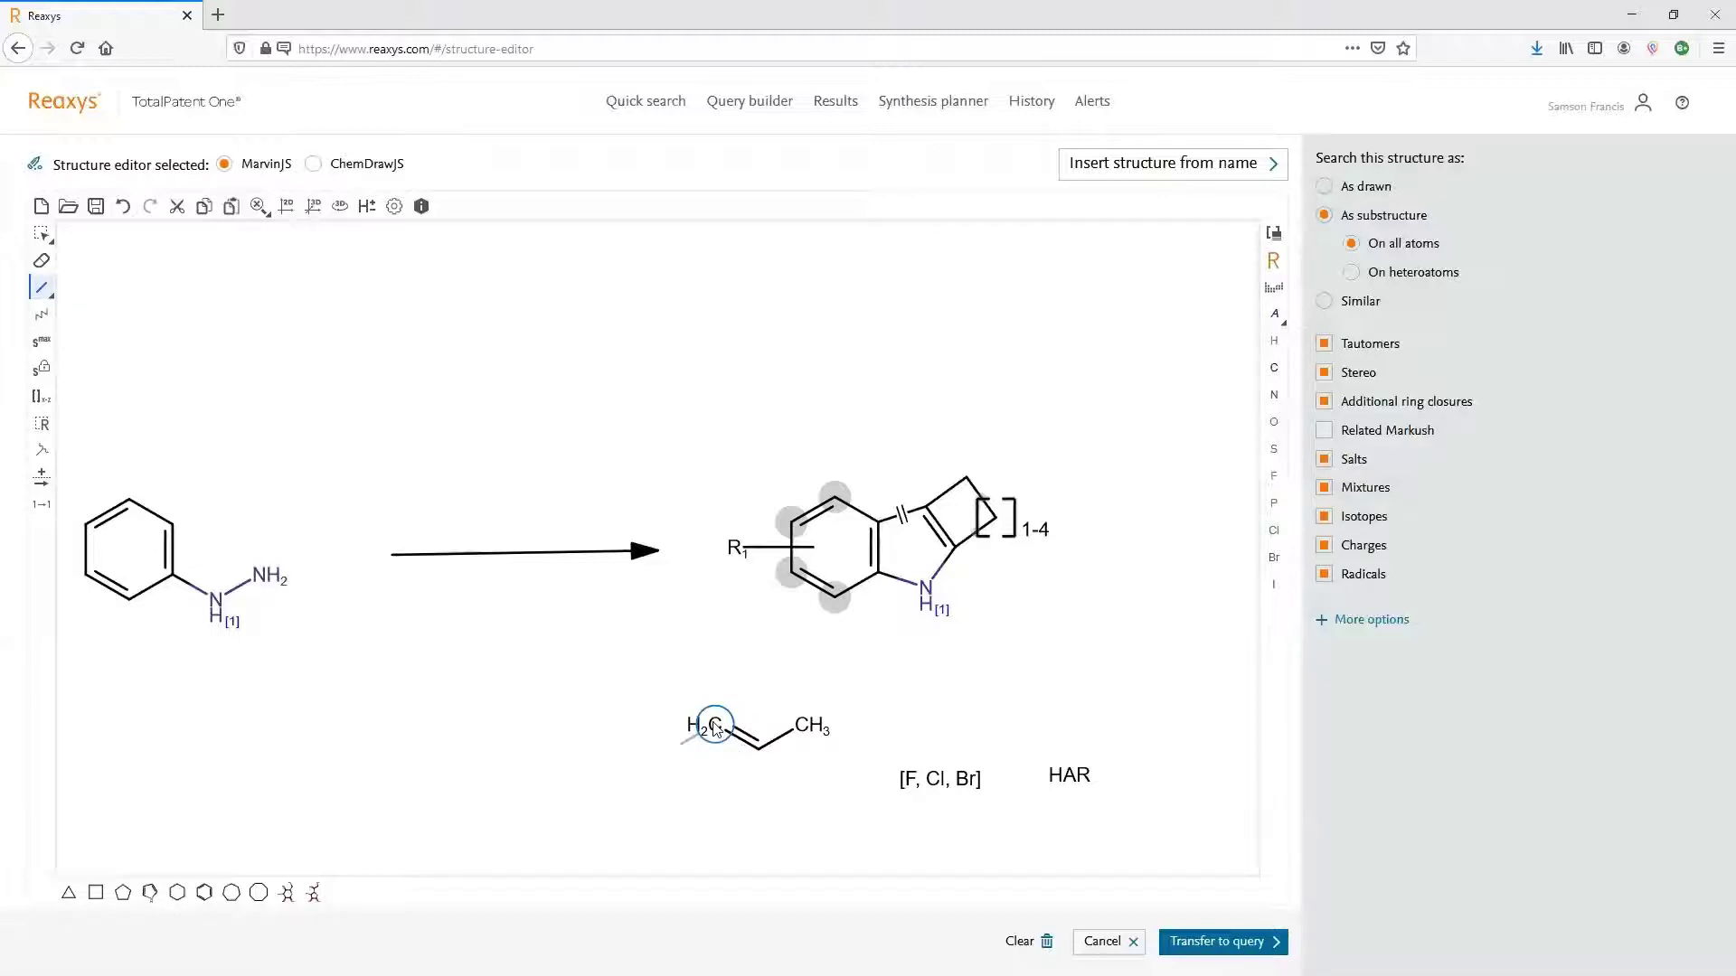
{"action": "key", "text": "o"}
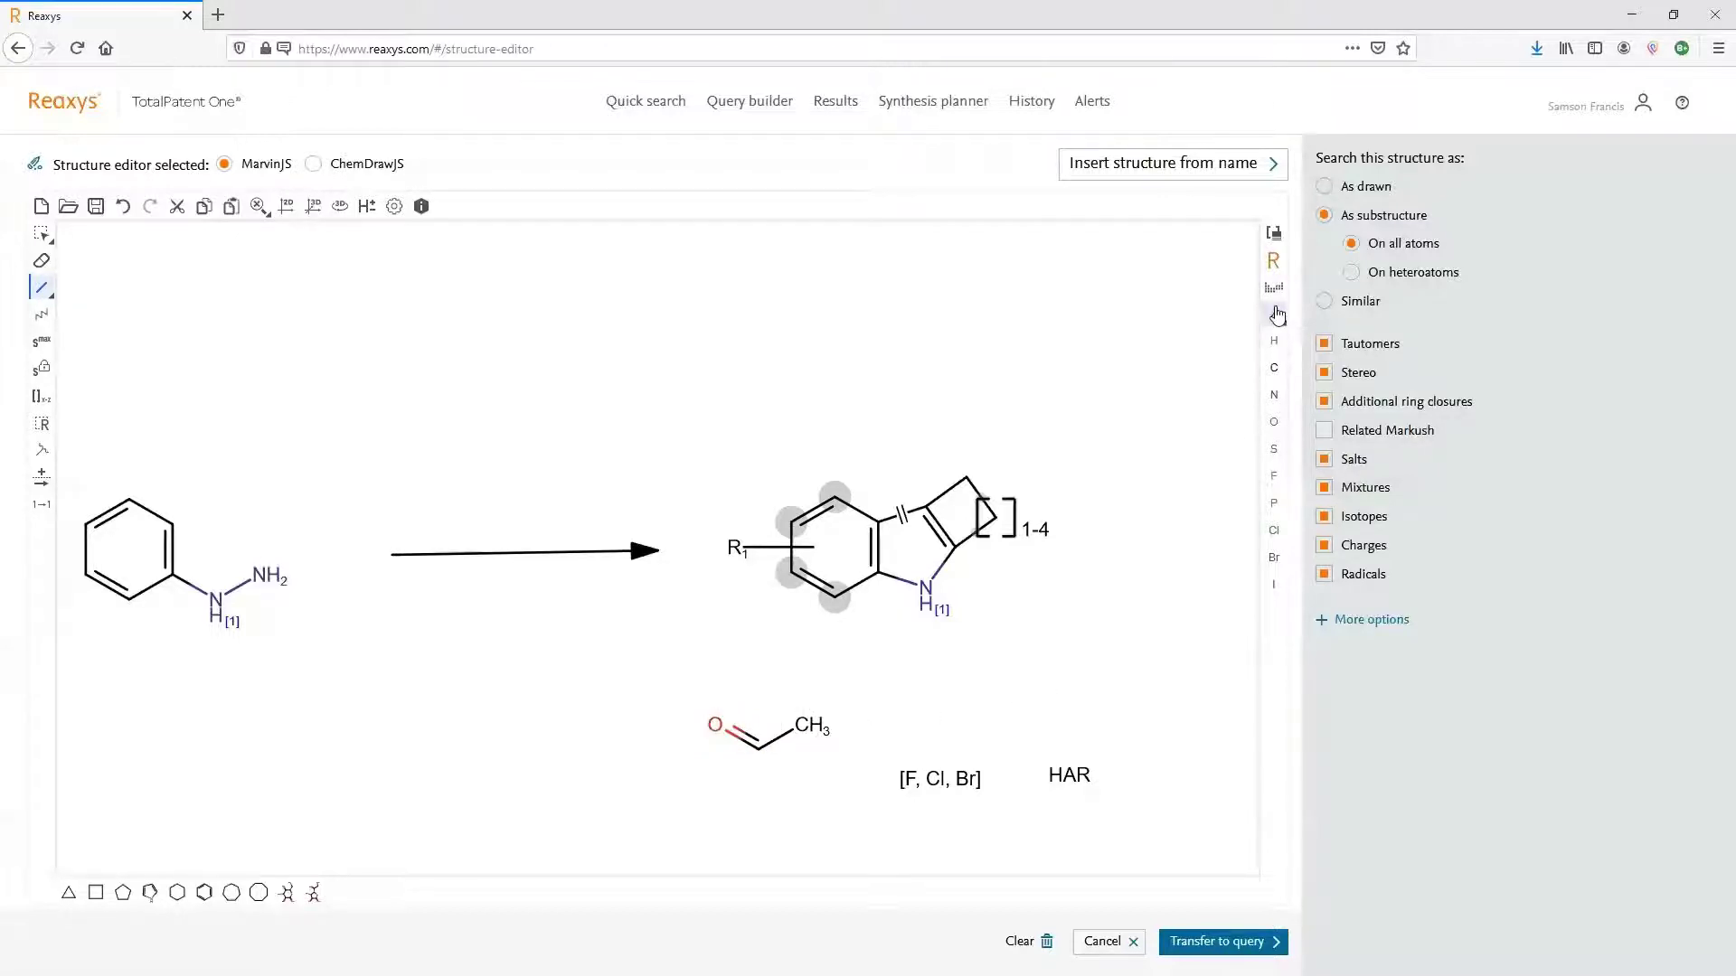
Step: Replace the fragment's CH3 with an [N, O] atom list
{"action": "left_click", "coordinate": [1275, 286]}
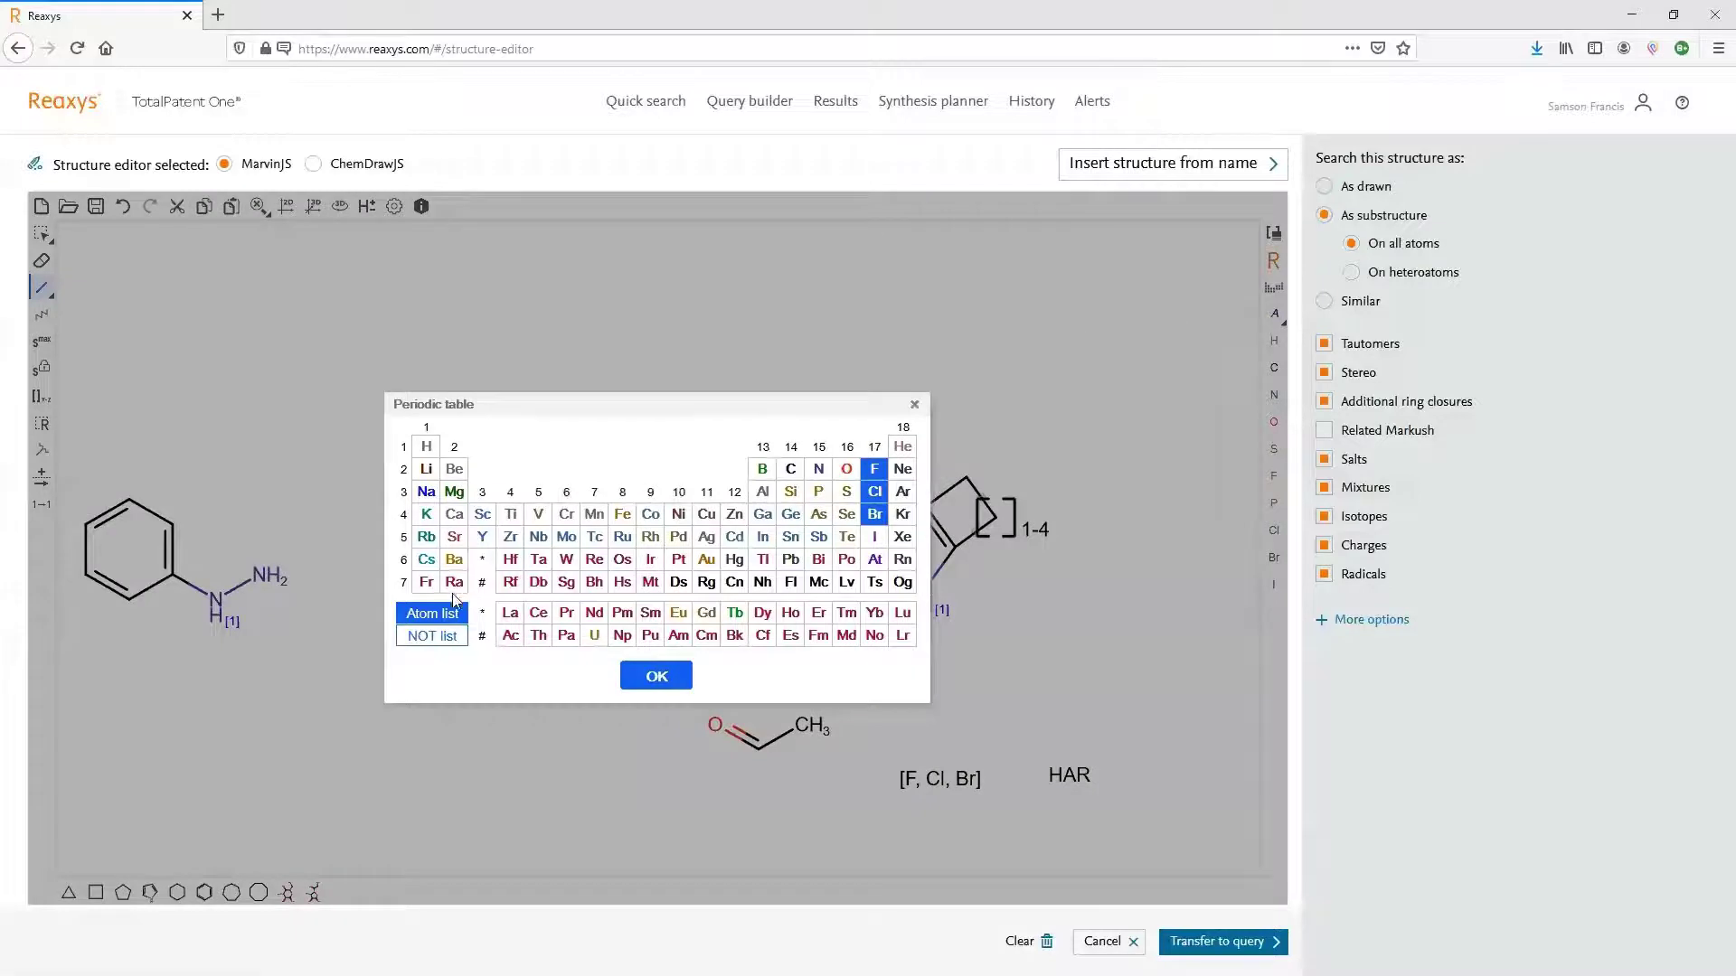
{"action": "left_click", "coordinate": [431, 613]}
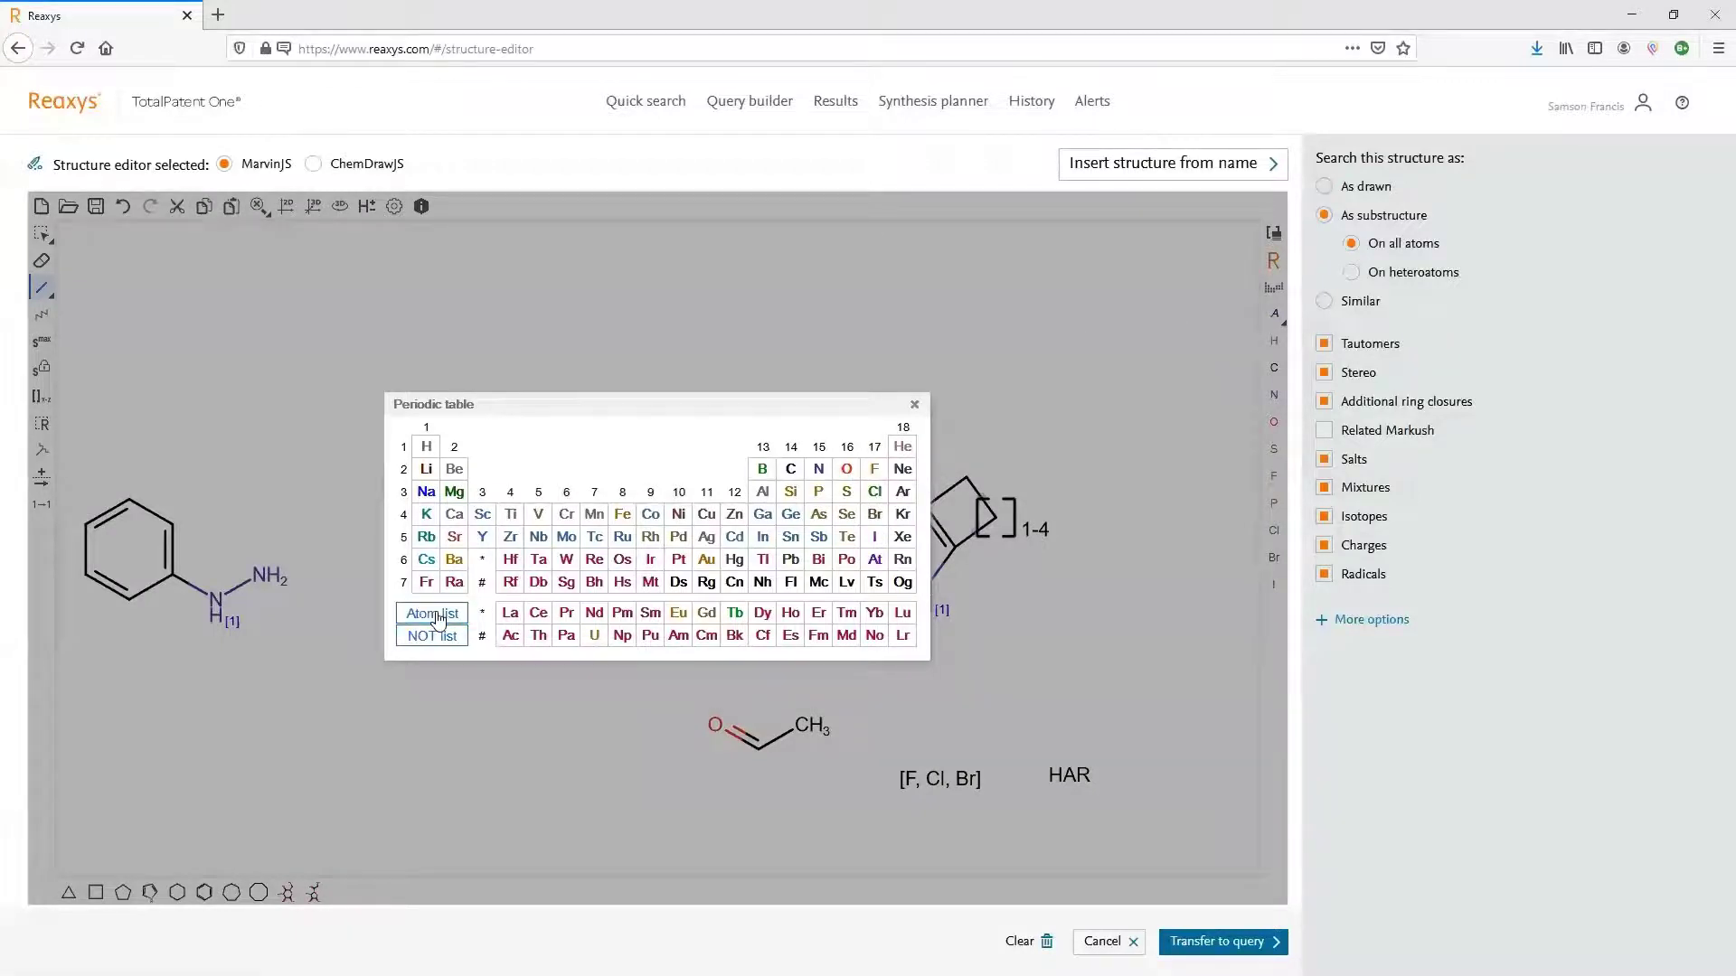
{"action": "left_click", "coordinate": [847, 470]}
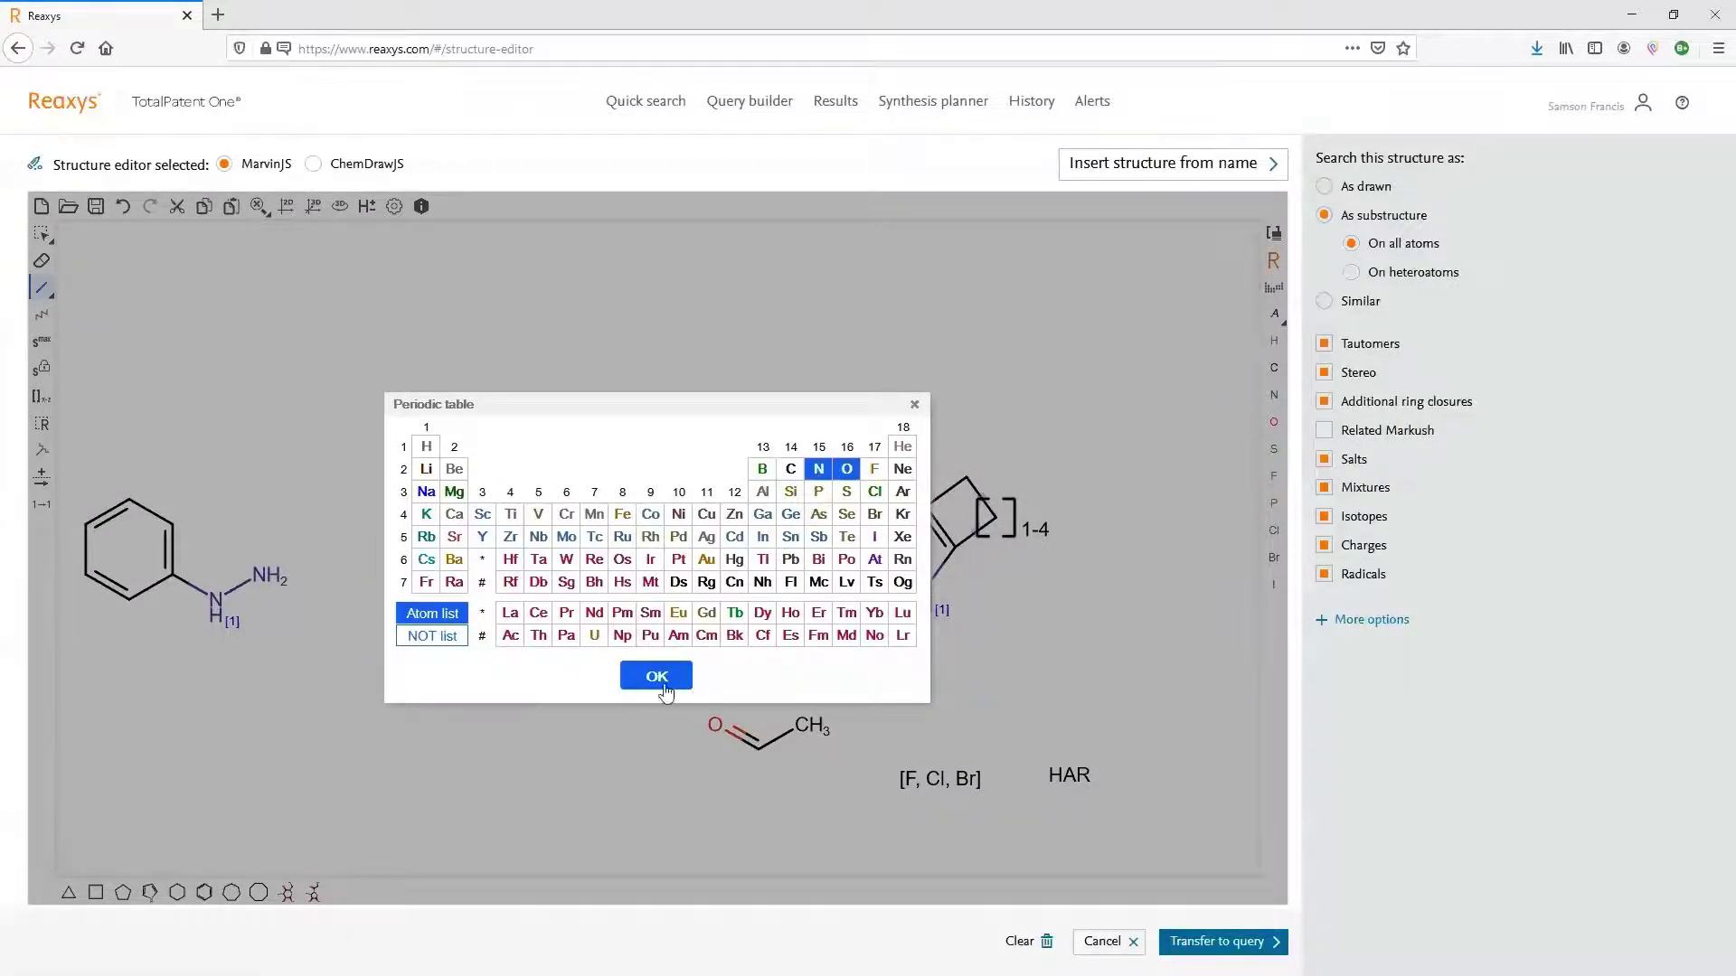
{"action": "left_click", "coordinate": [656, 677]}
{"action": "left_click", "coordinate": [804, 725]}
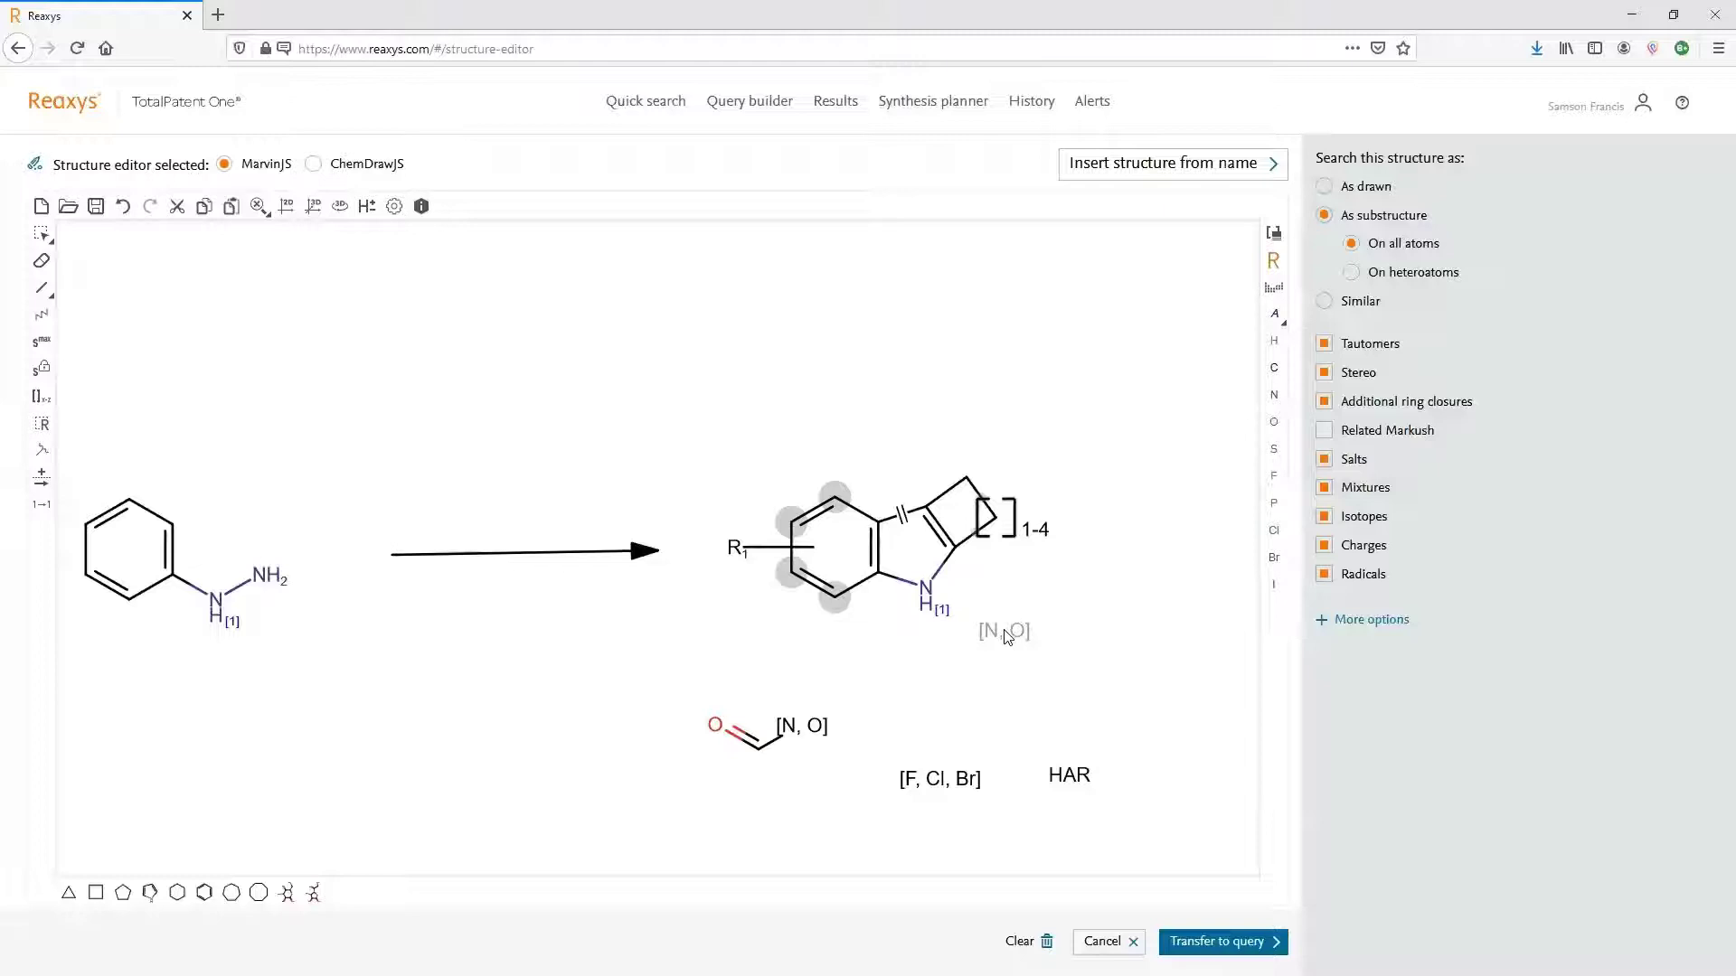
Step: Add attachment point 1 to the carbonyl carbon, the [F, Cl, Br] list and HAR
{"action": "right_click", "coordinate": [755, 744]}
{"action": "left_click", "coordinate": [814, 628]}
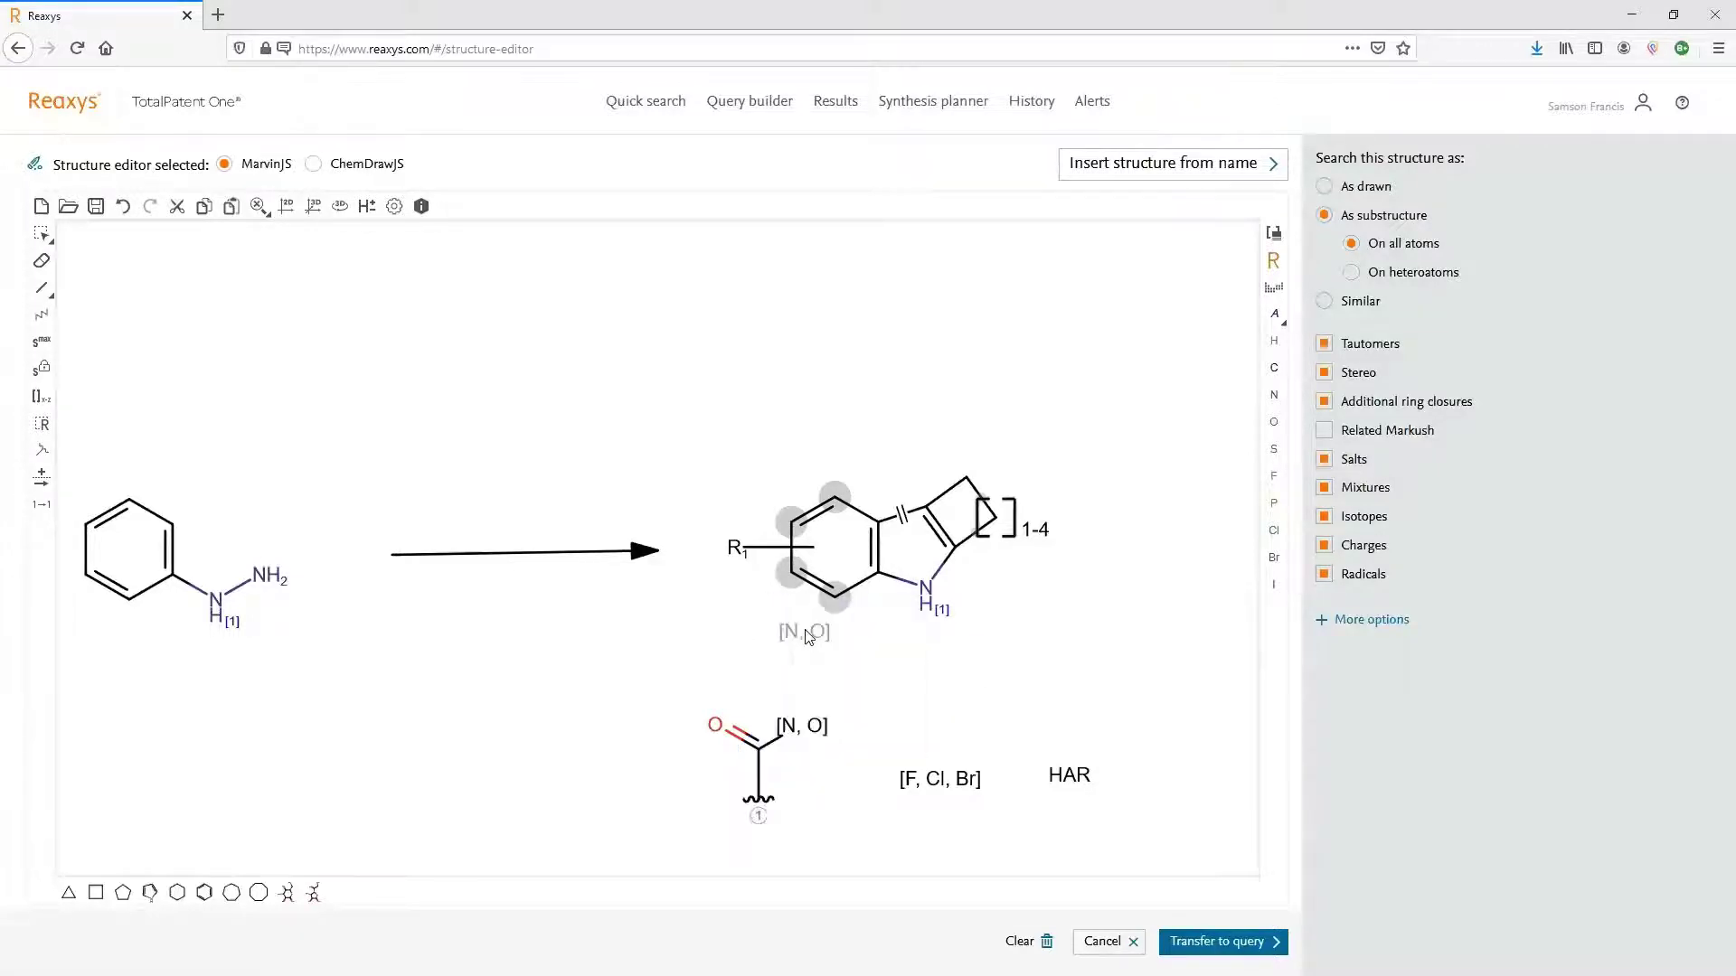
{"action": "left_click", "coordinate": [41, 449]}
{"action": "left_click", "coordinate": [940, 779]}
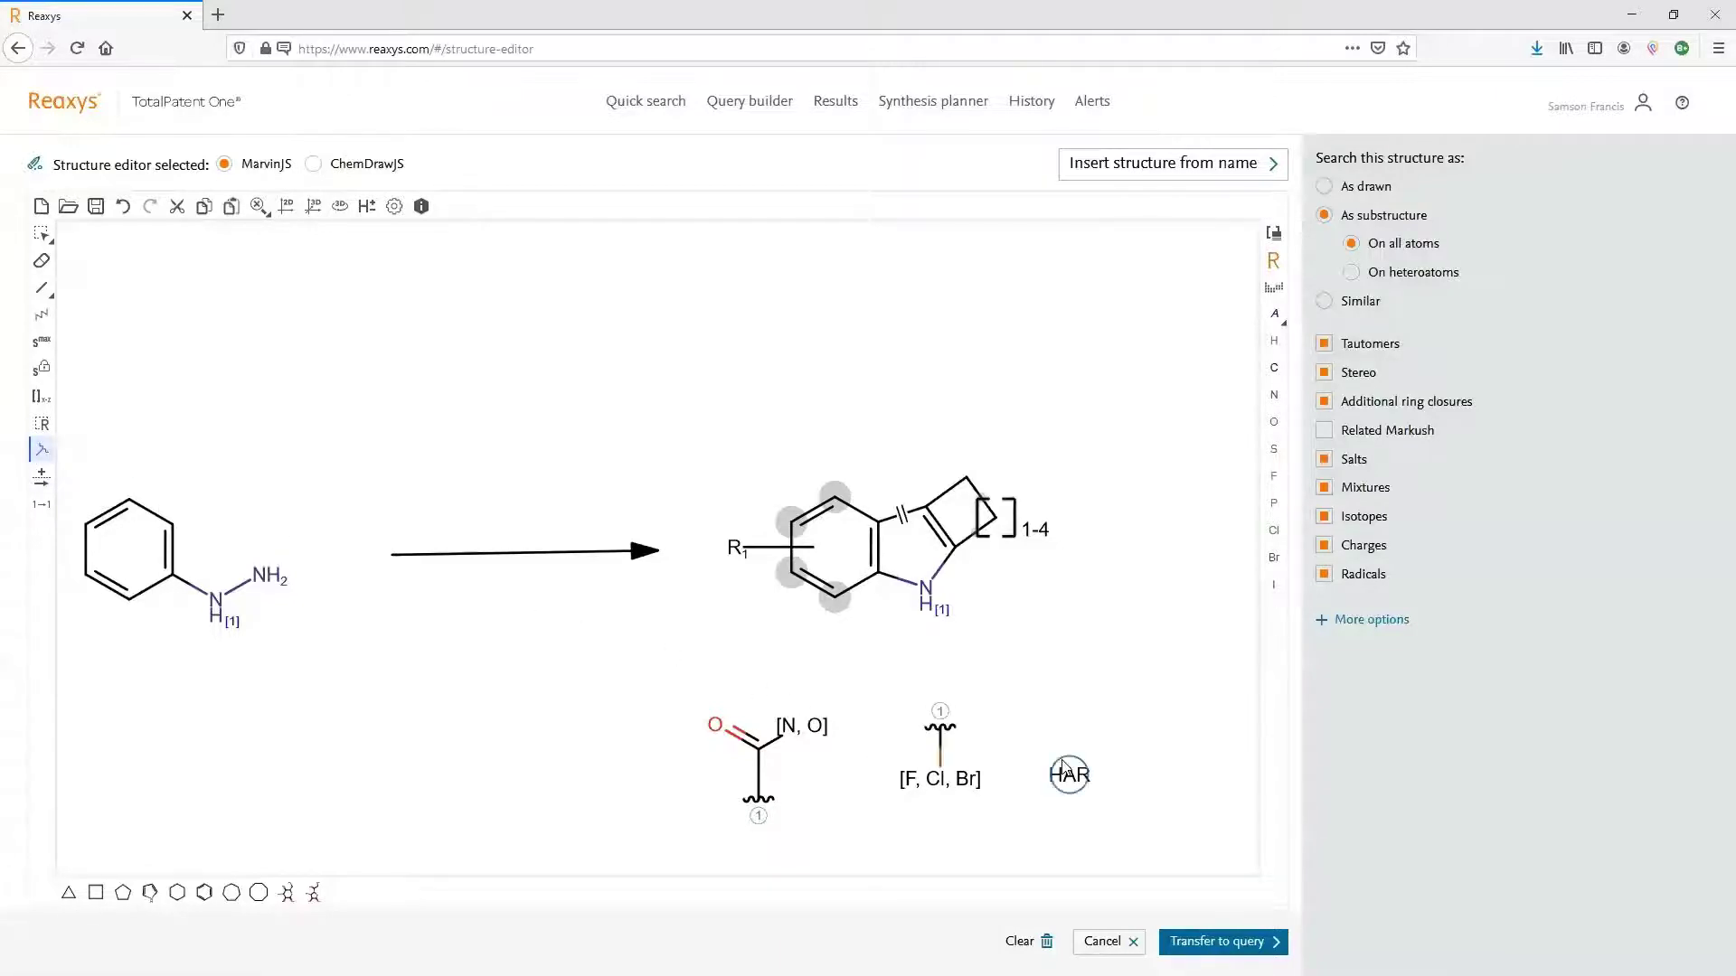
{"action": "left_click", "coordinate": [1070, 775]}
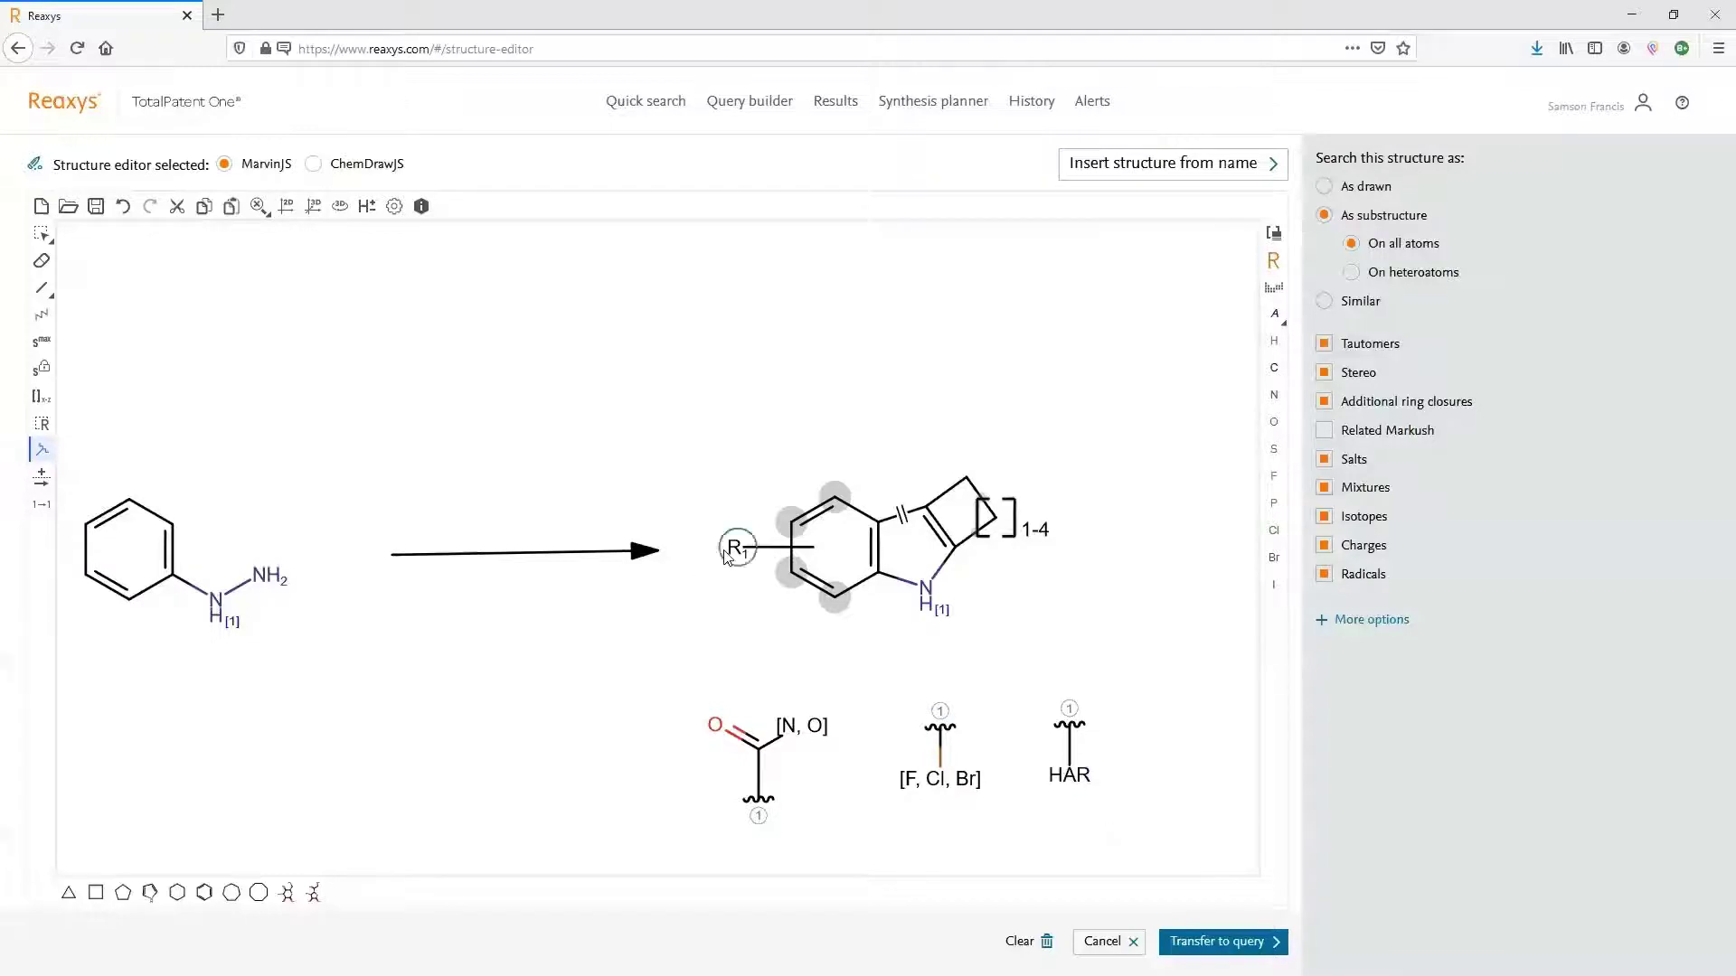
Step: Select the O=C–[N, O] fragment, halogen list and HAR and define them as R1
{"action": "left_click", "coordinate": [44, 426]}
{"action": "left_click_drag", "start_coordinate": [642, 648], "coordinate": [1146, 843]}
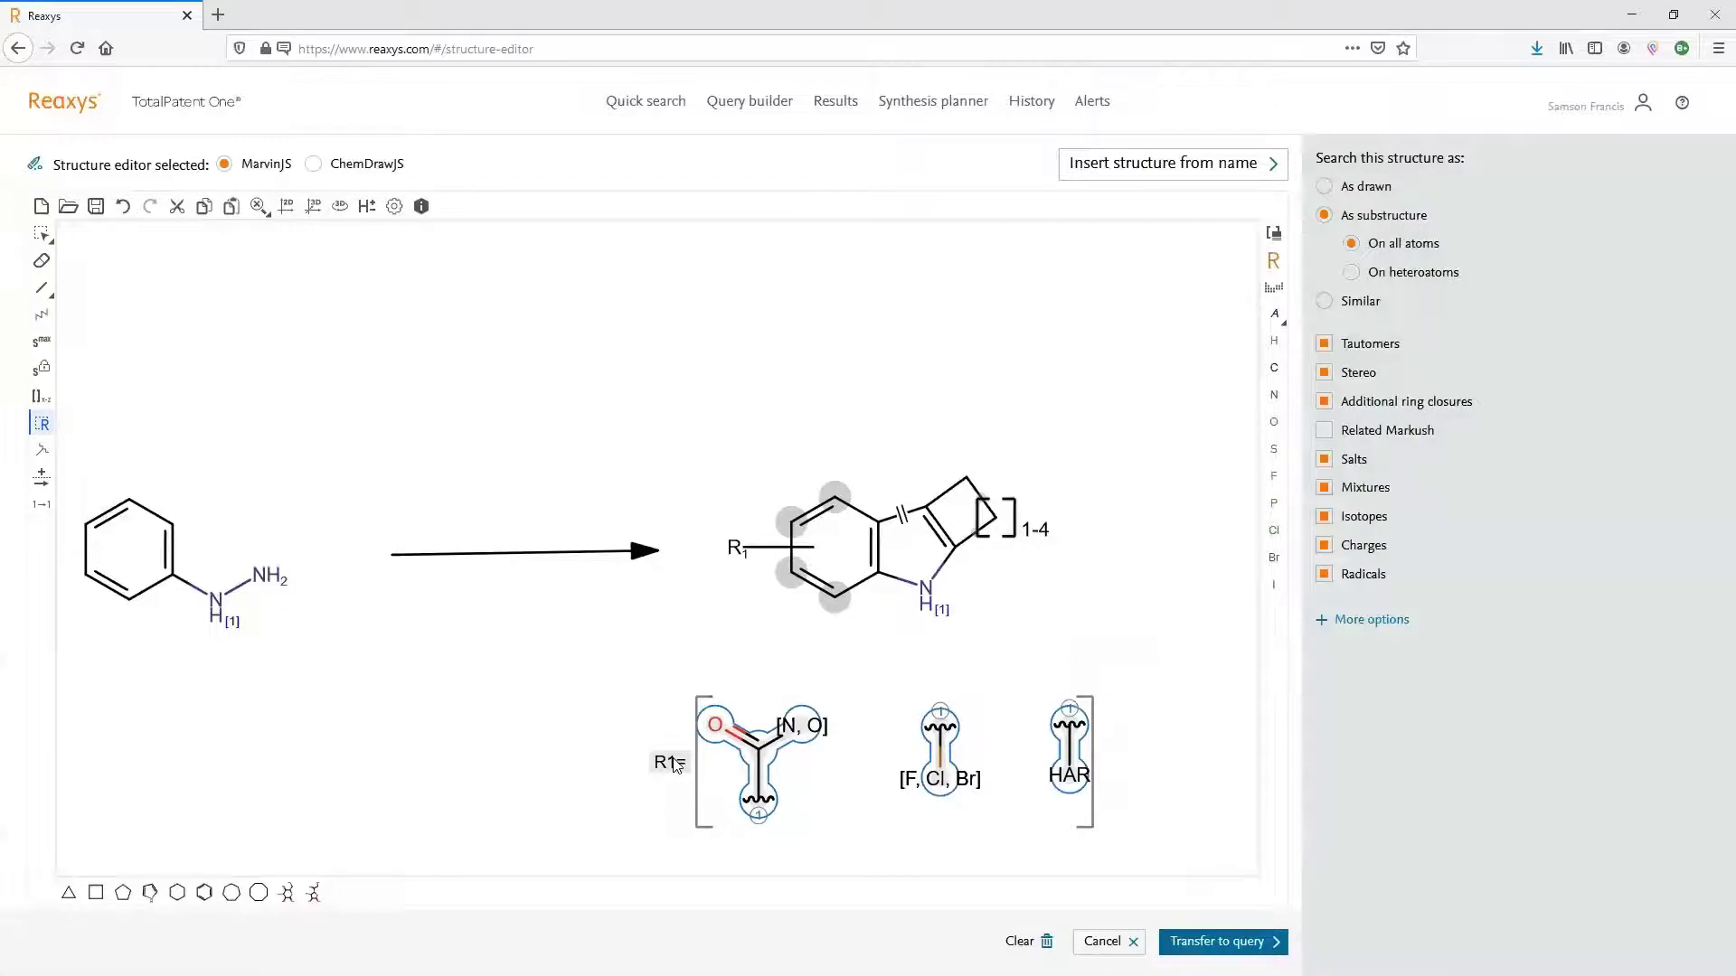
{"action": "left_click", "coordinate": [674, 767]}
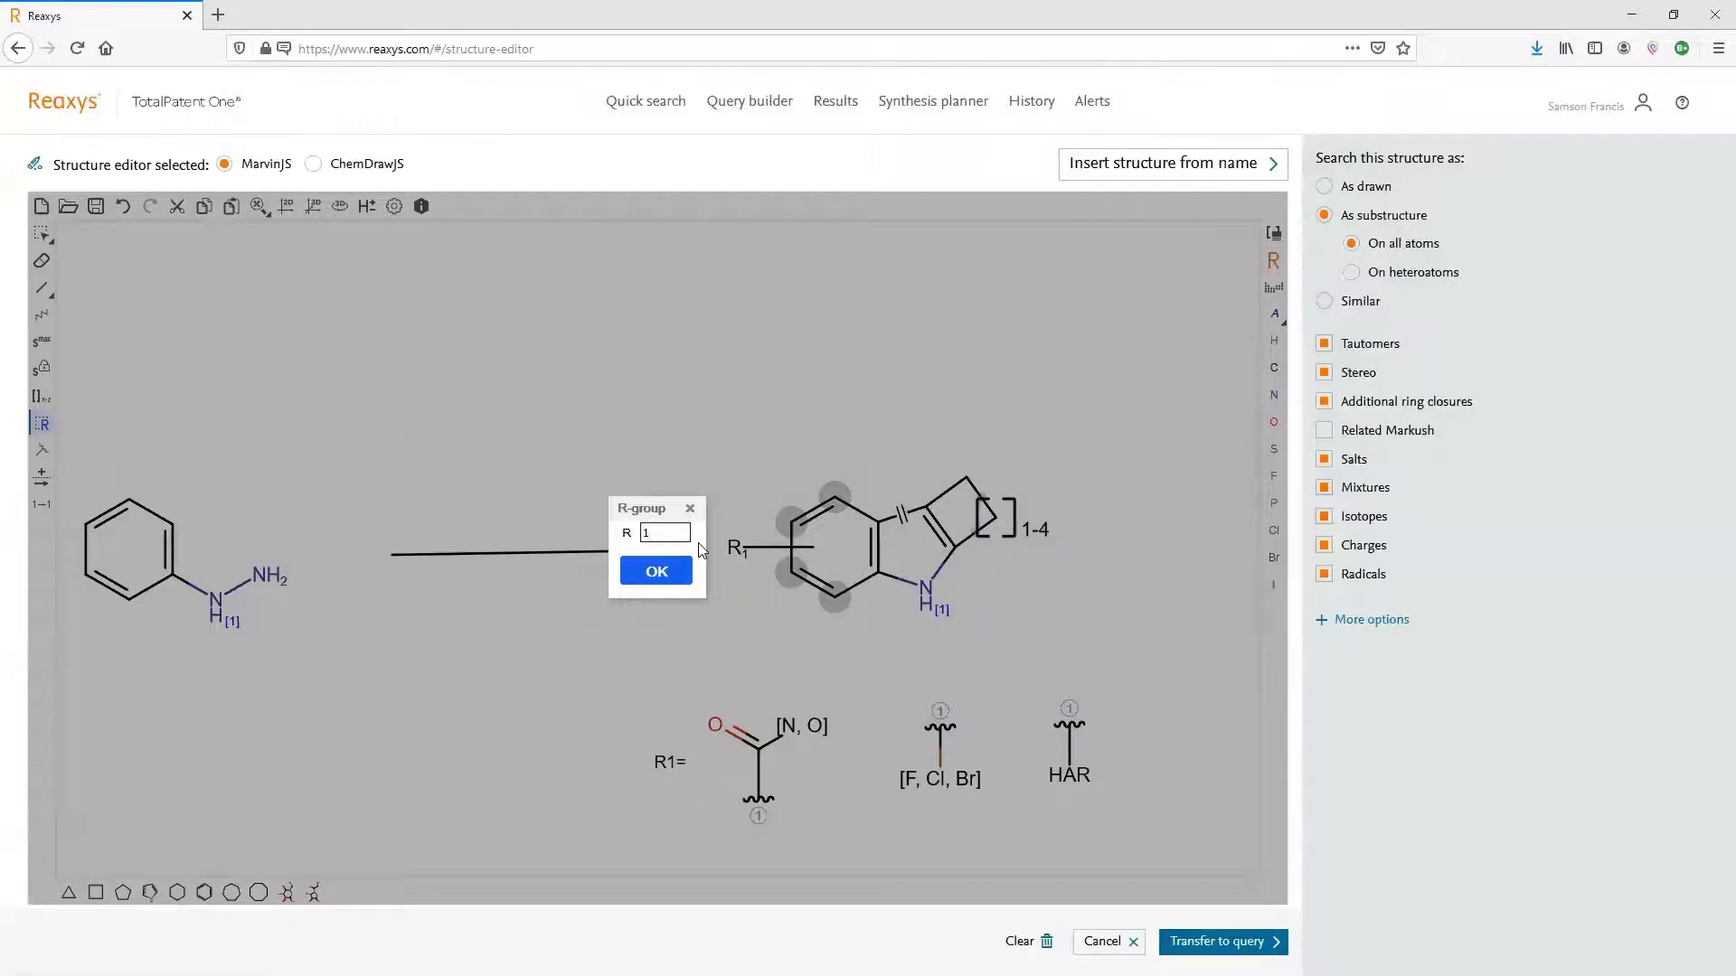
{"action": "left_click", "coordinate": [689, 508]}
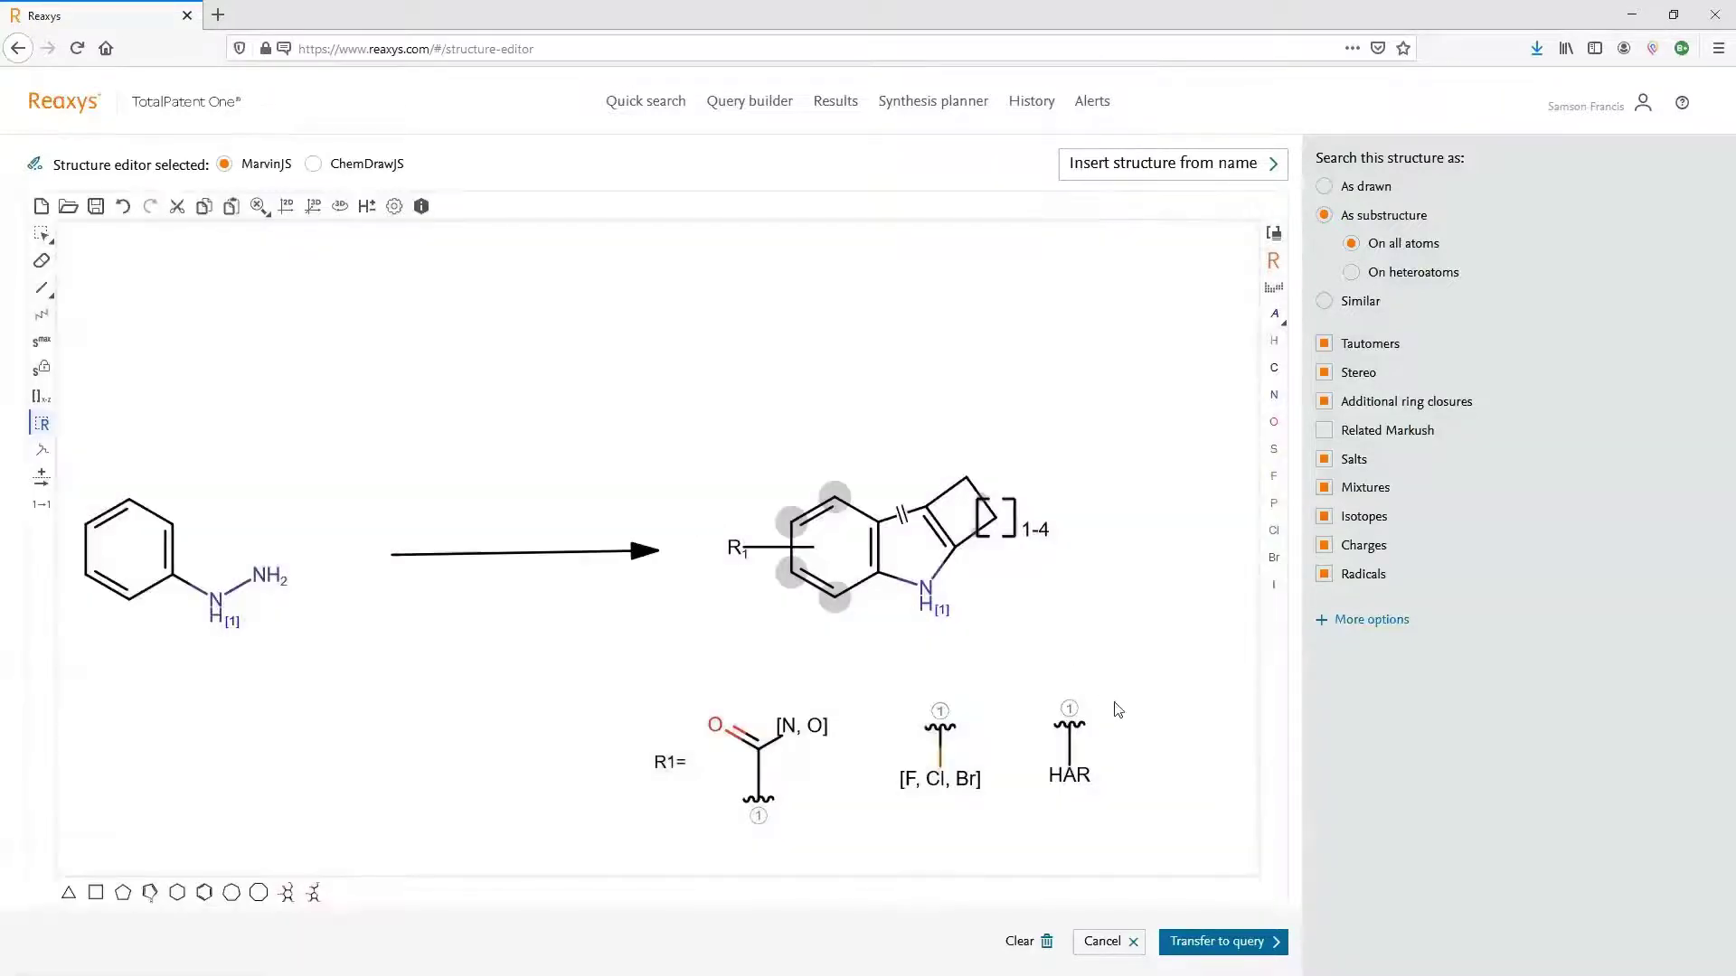
Step: Transfer the indole reaction to the query, search, and view the 503 matching reactions
{"action": "left_click", "coordinate": [1211, 941]}
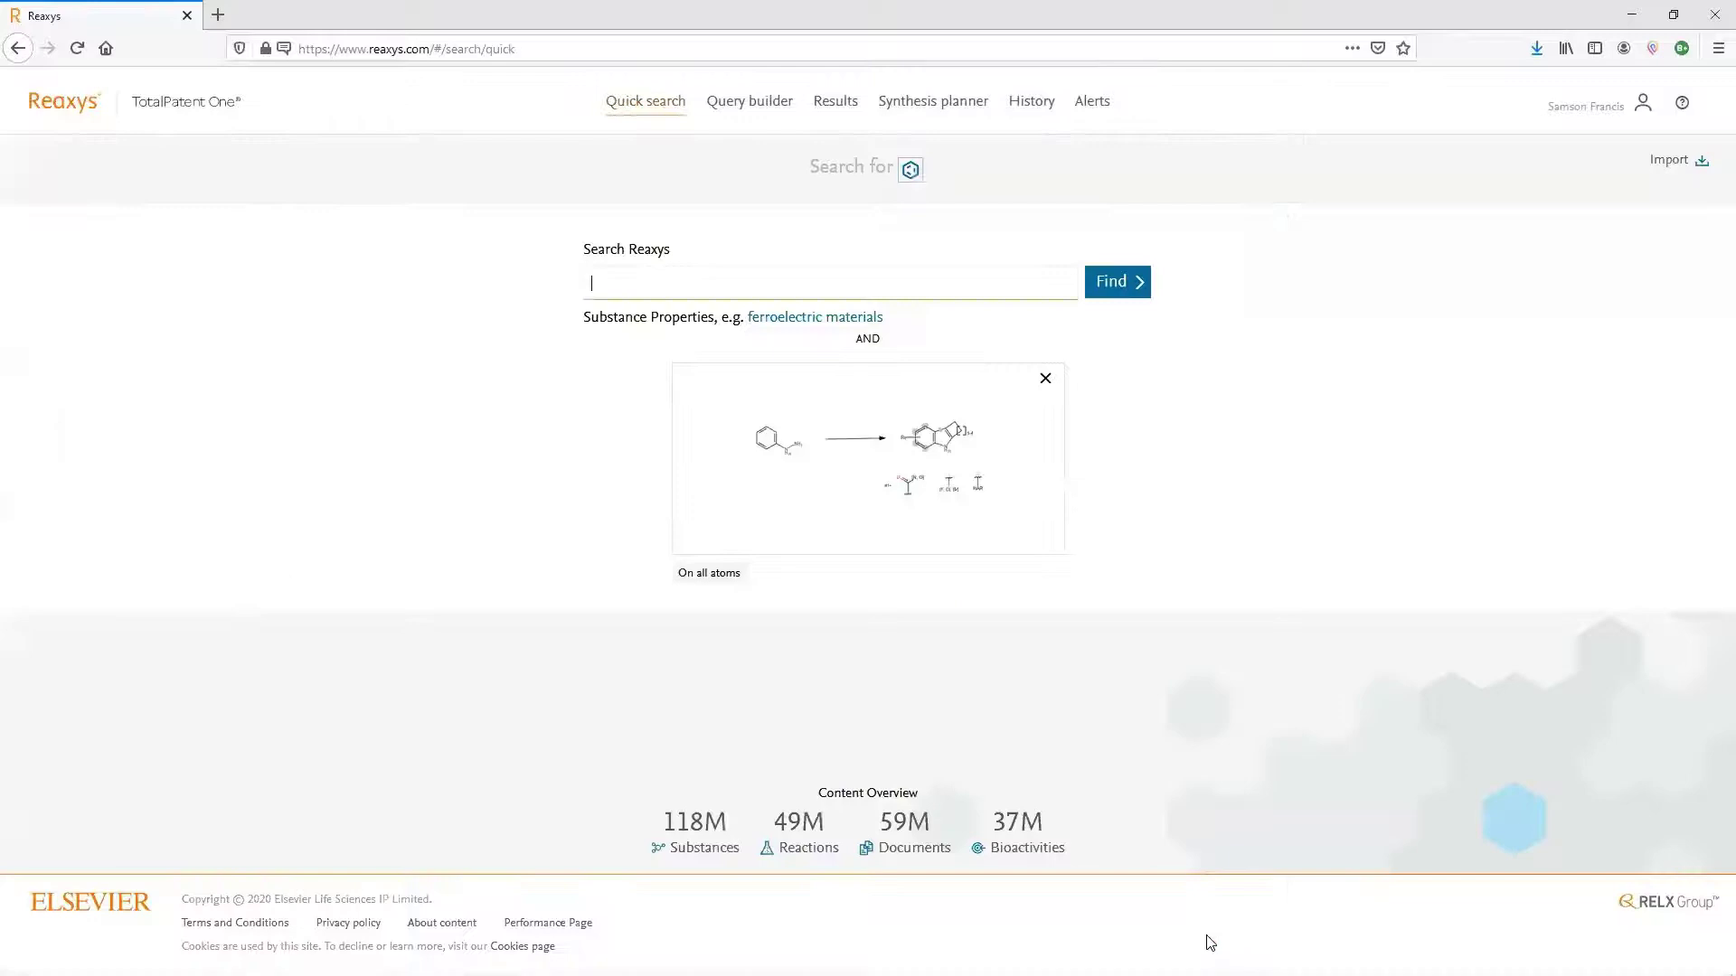
{"action": "left_click", "coordinate": [1117, 284]}
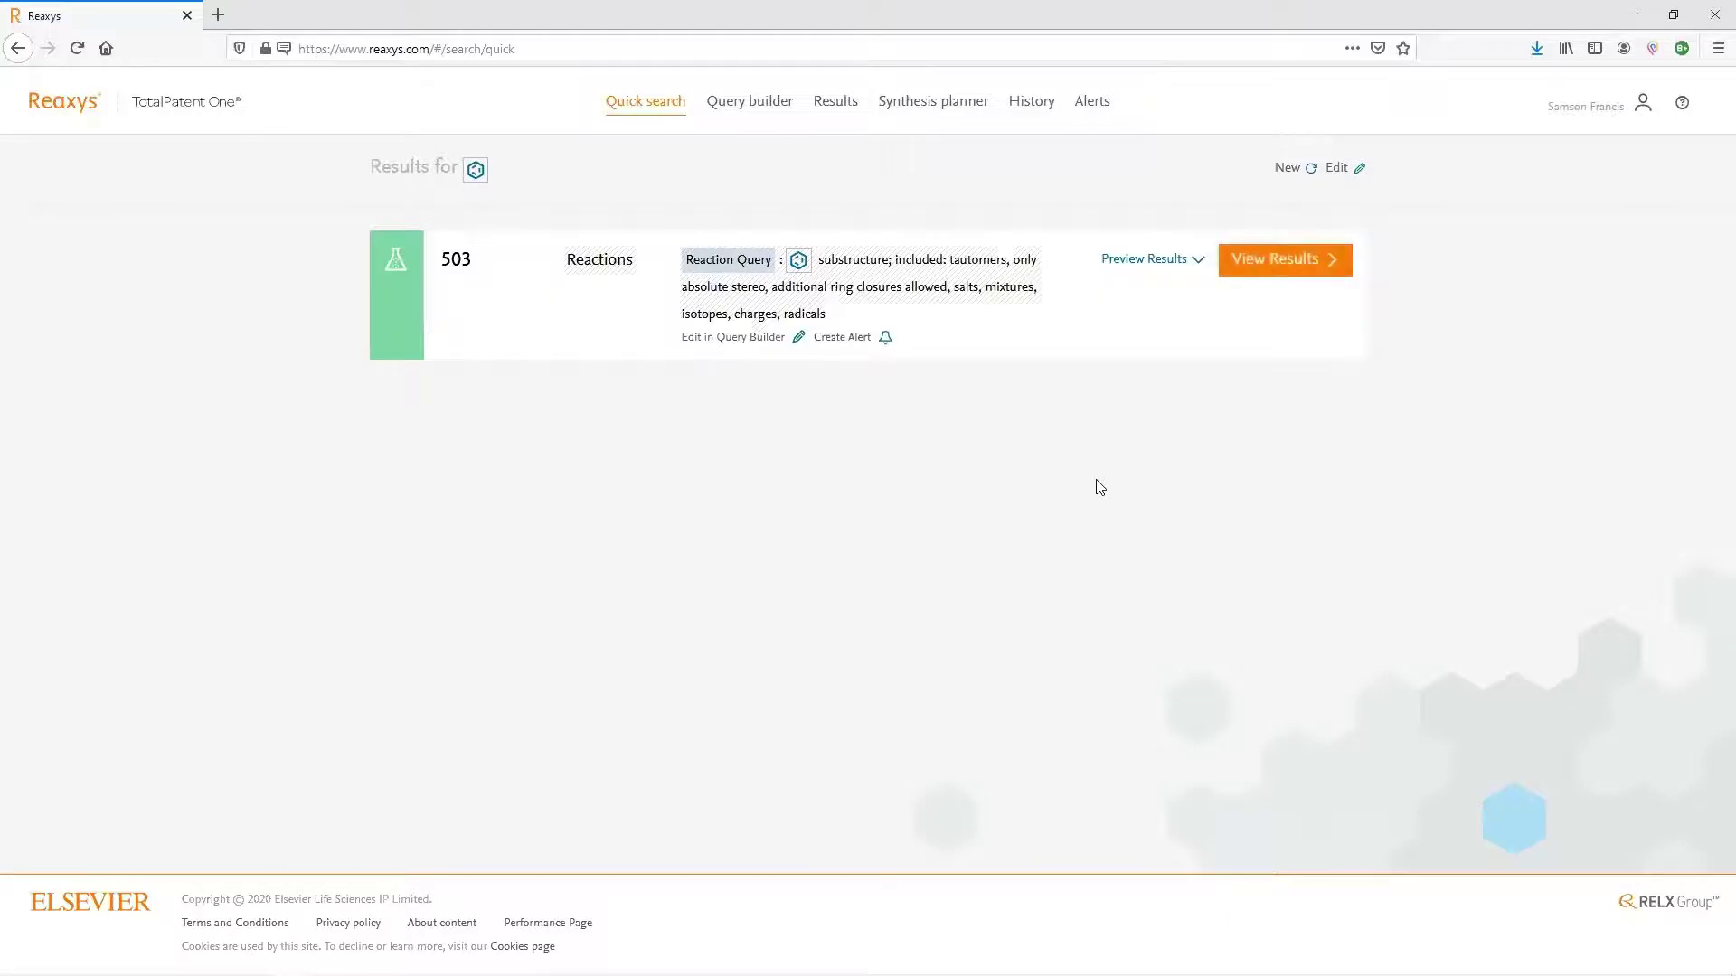
{"action": "left_click", "coordinate": [1263, 262]}
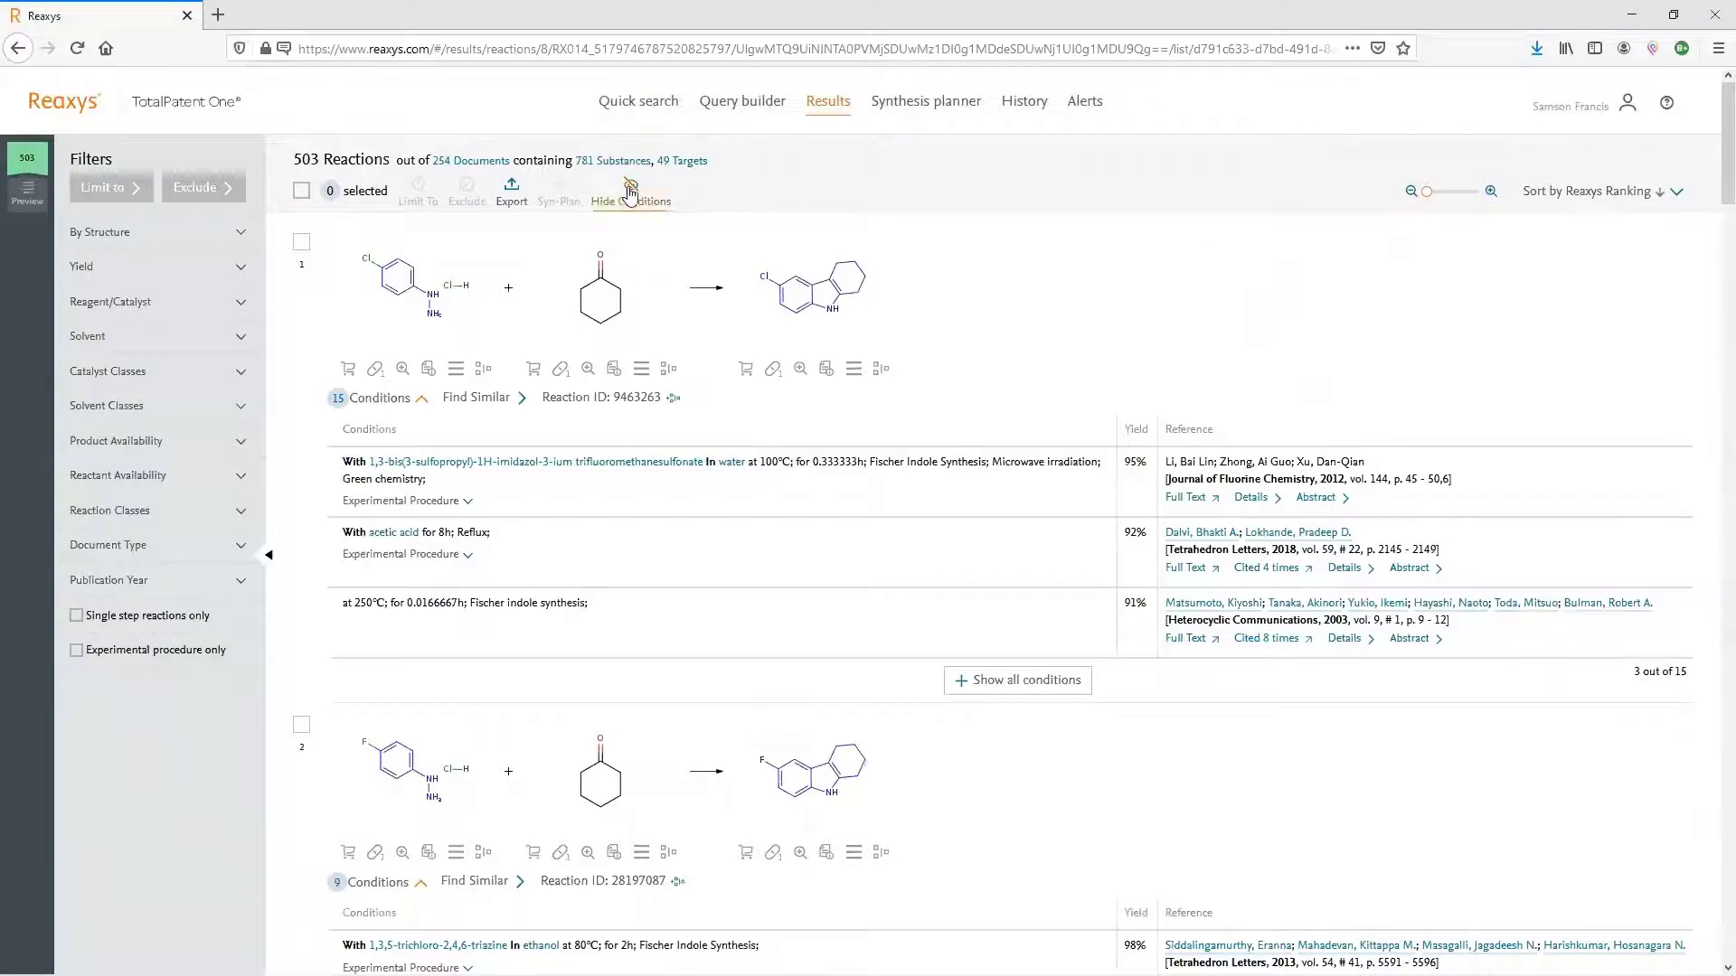
{"action": "scroll", "coordinate": [923, 357], "scroll_direction": "down", "scroll_amount": 3}
{"action": "scroll", "coordinate": [927, 357], "scroll_direction": "down", "scroll_amount": 2}
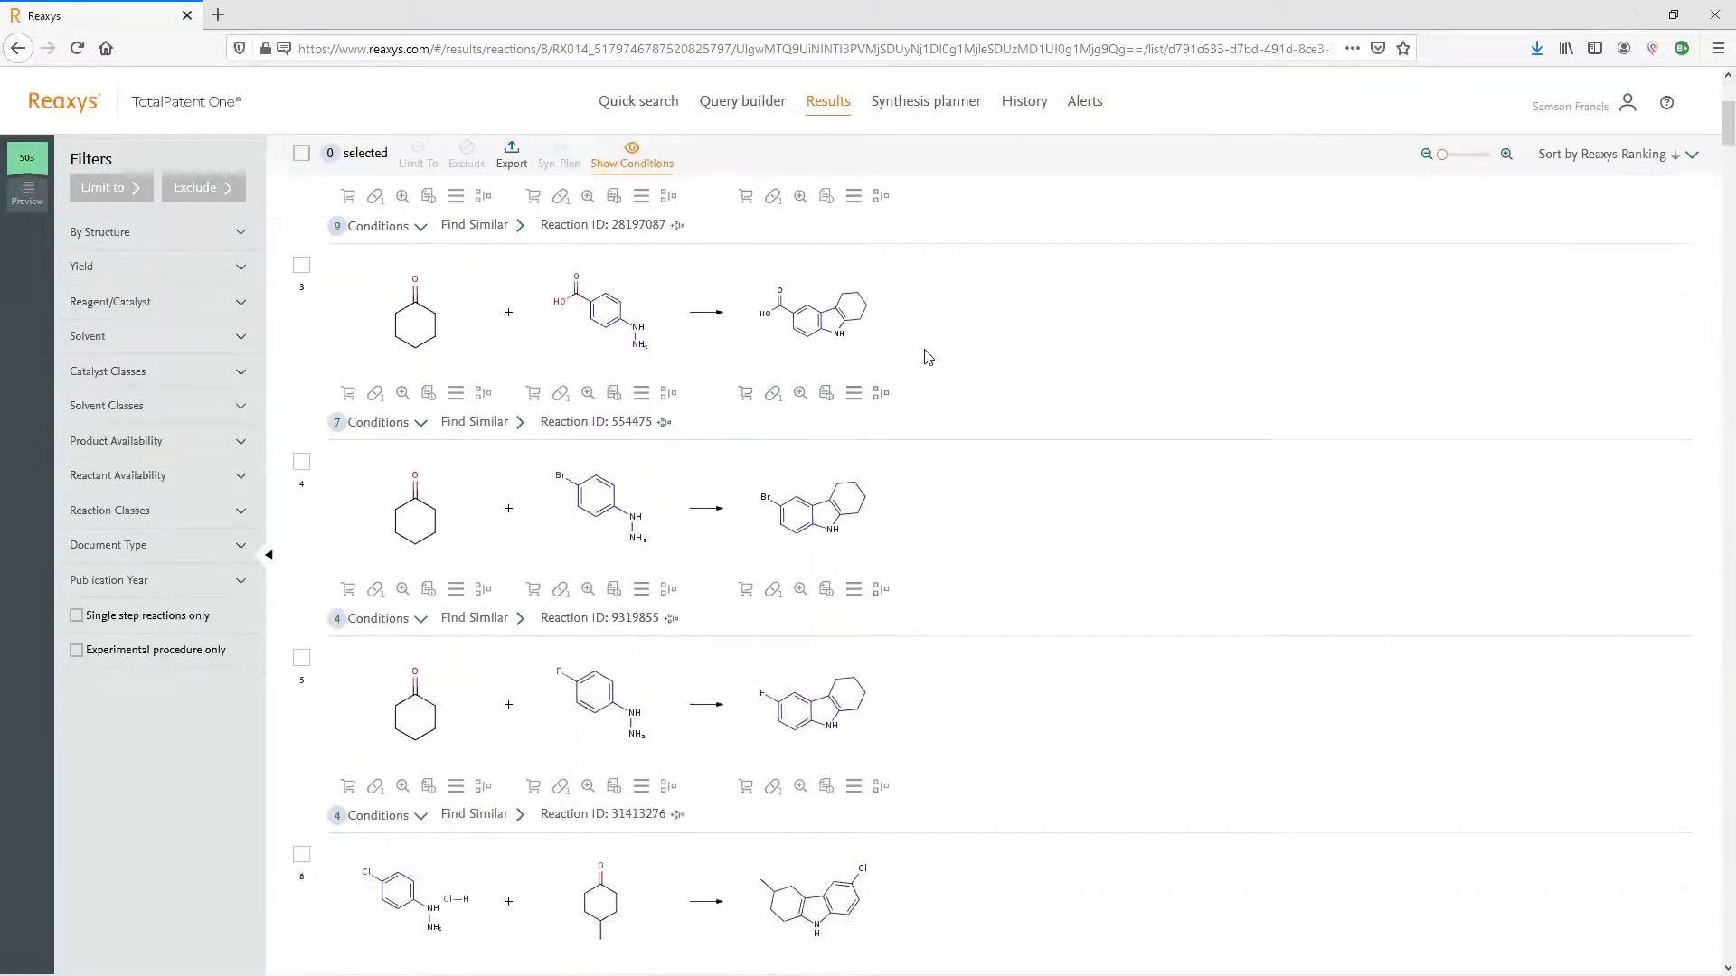
{"action": "scroll", "coordinate": [927, 357], "scroll_direction": "down", "scroll_amount": 1}
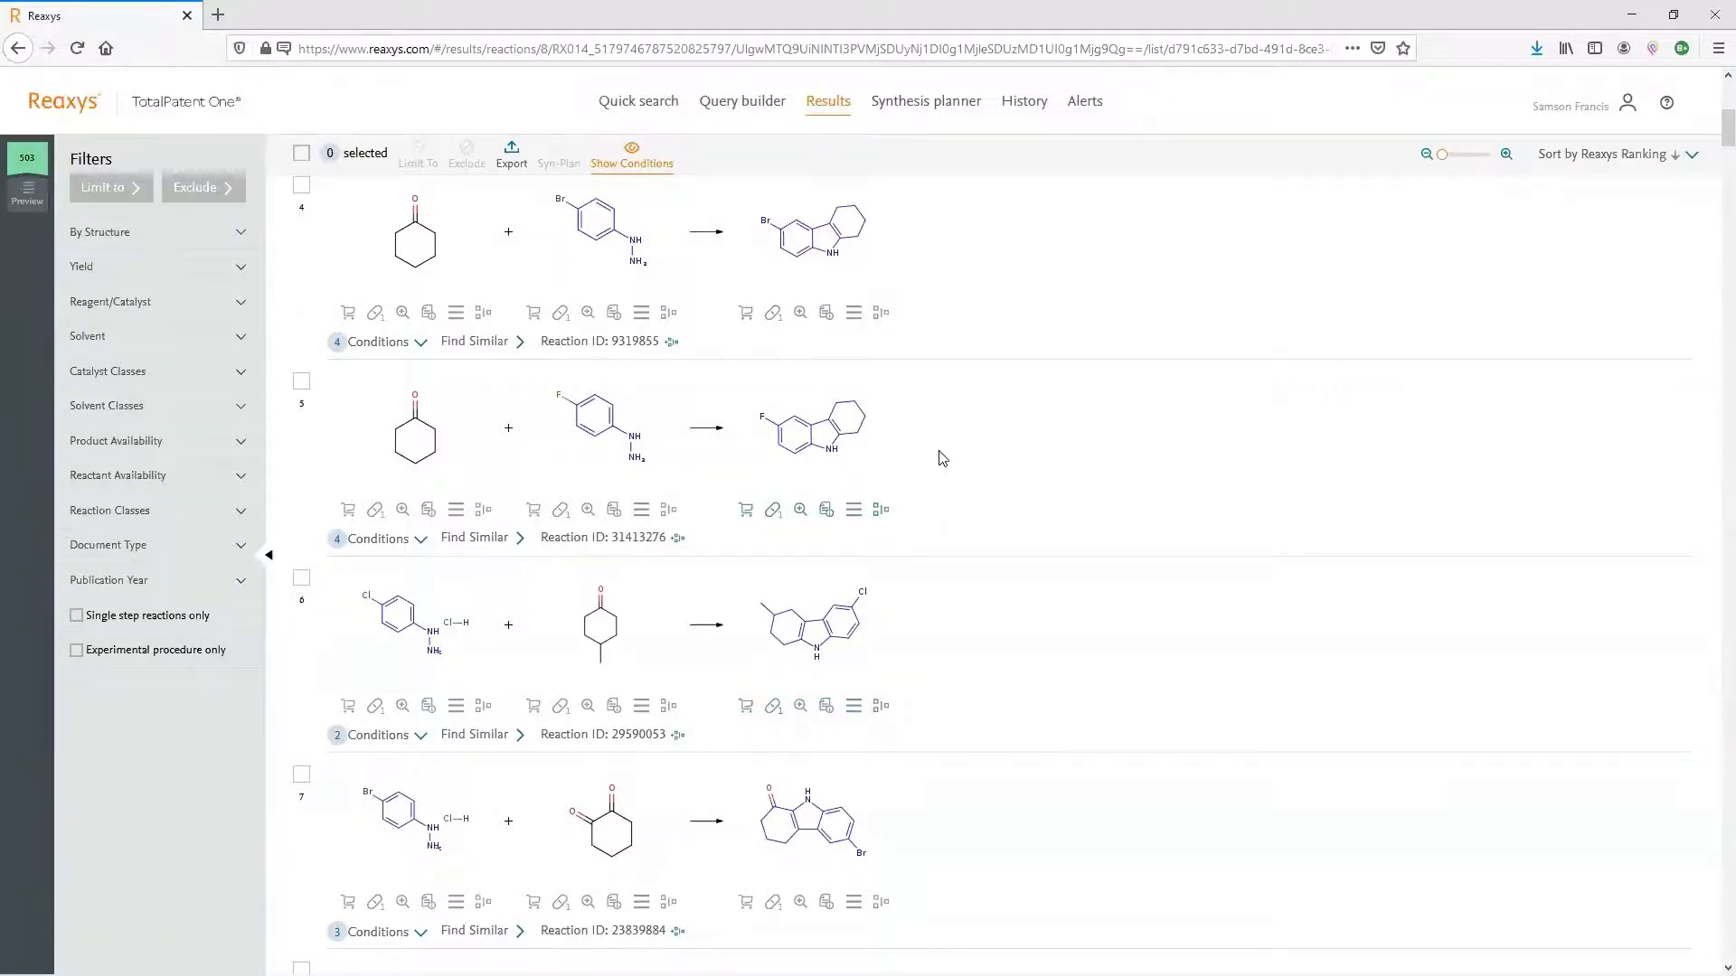
{"action": "scroll", "coordinate": [936, 454], "scroll_direction": "up", "scroll_amount": 5}
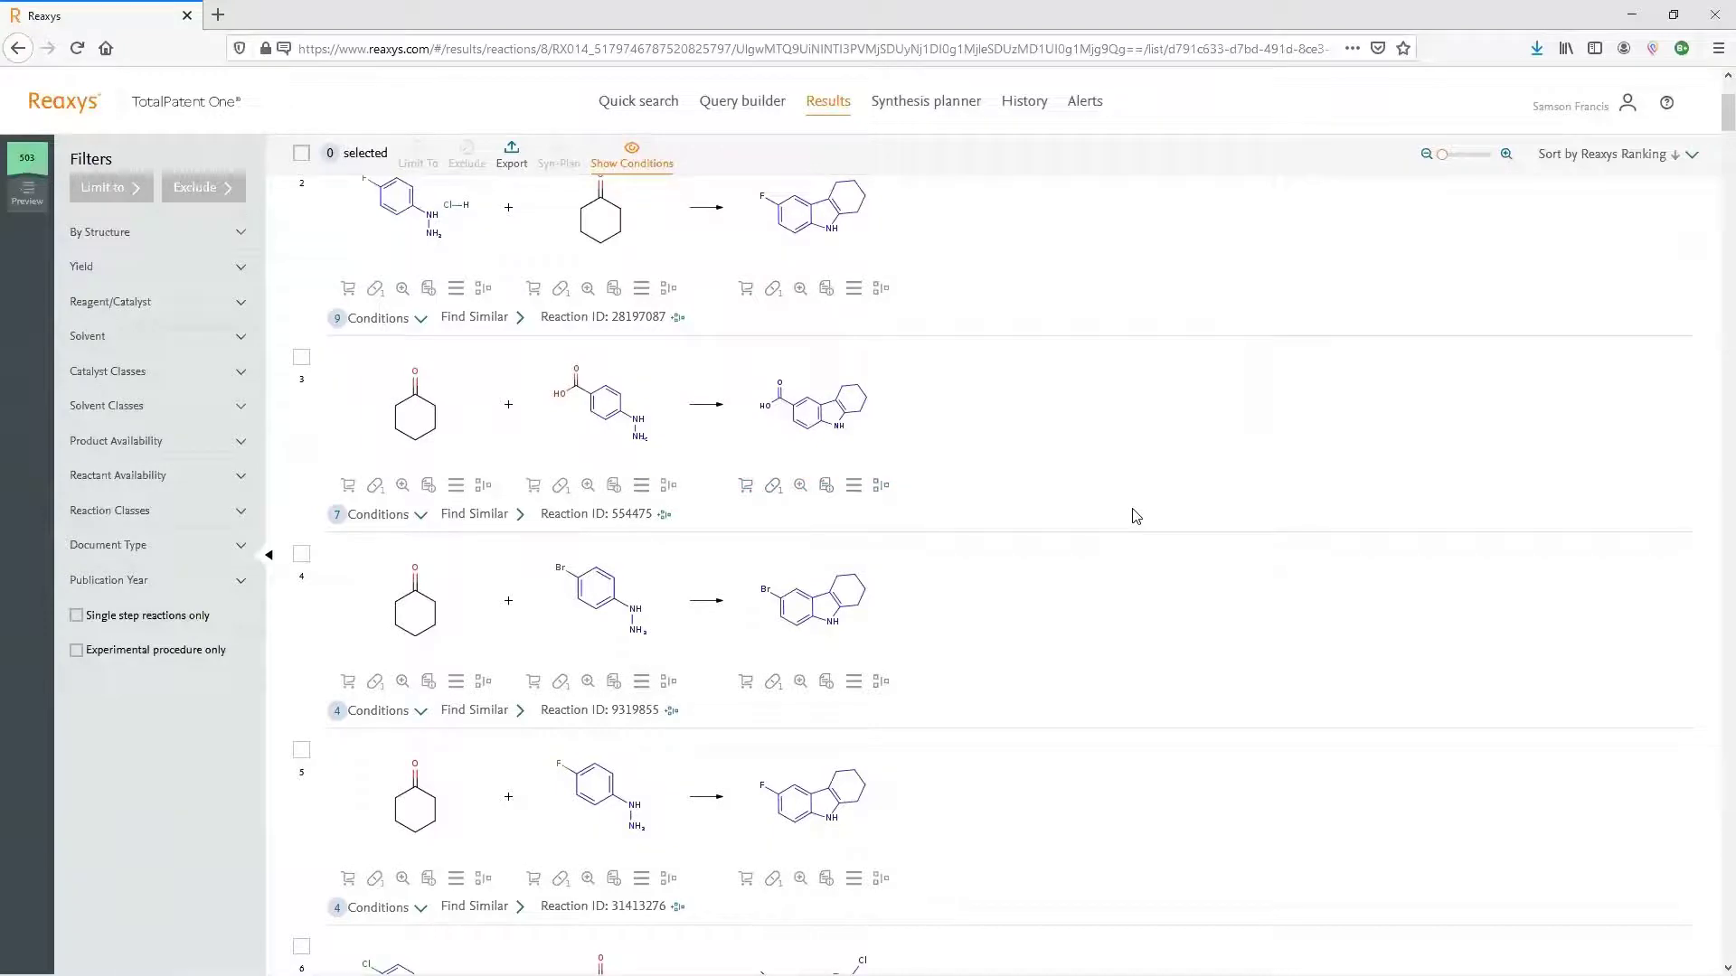
Step: Reopen the query drawing and erase the phenylhydrazine reactant
{"action": "left_click", "coordinate": [624, 108]}
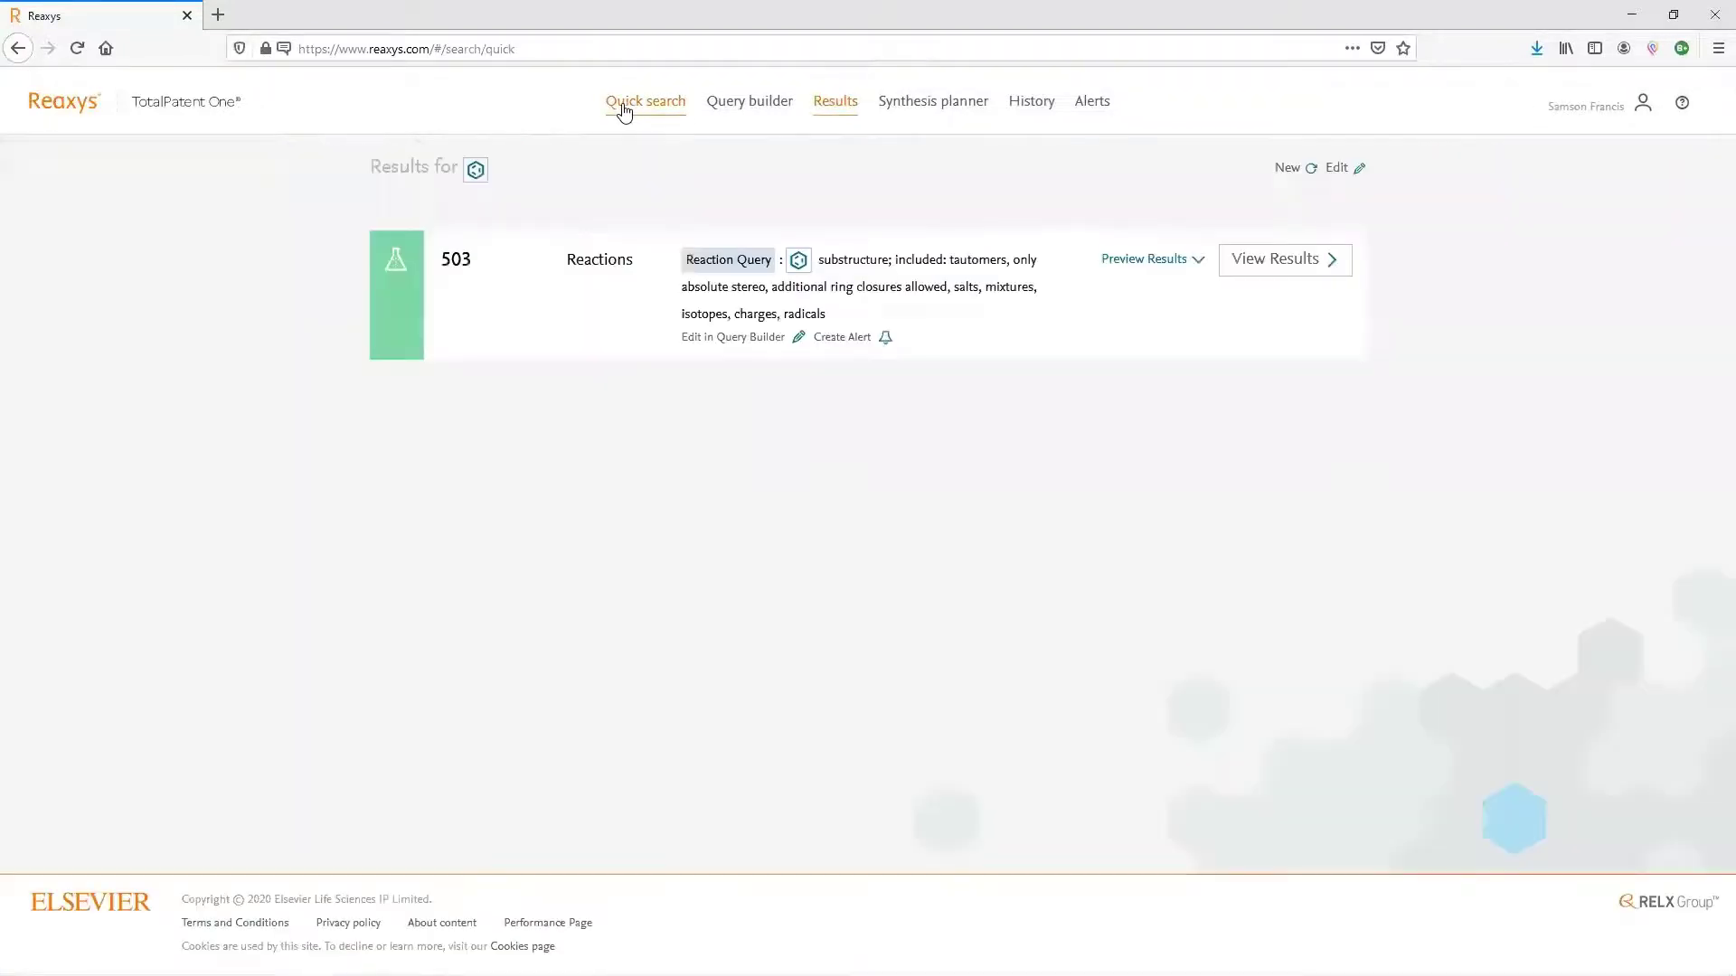
{"action": "left_click", "coordinate": [1336, 170]}
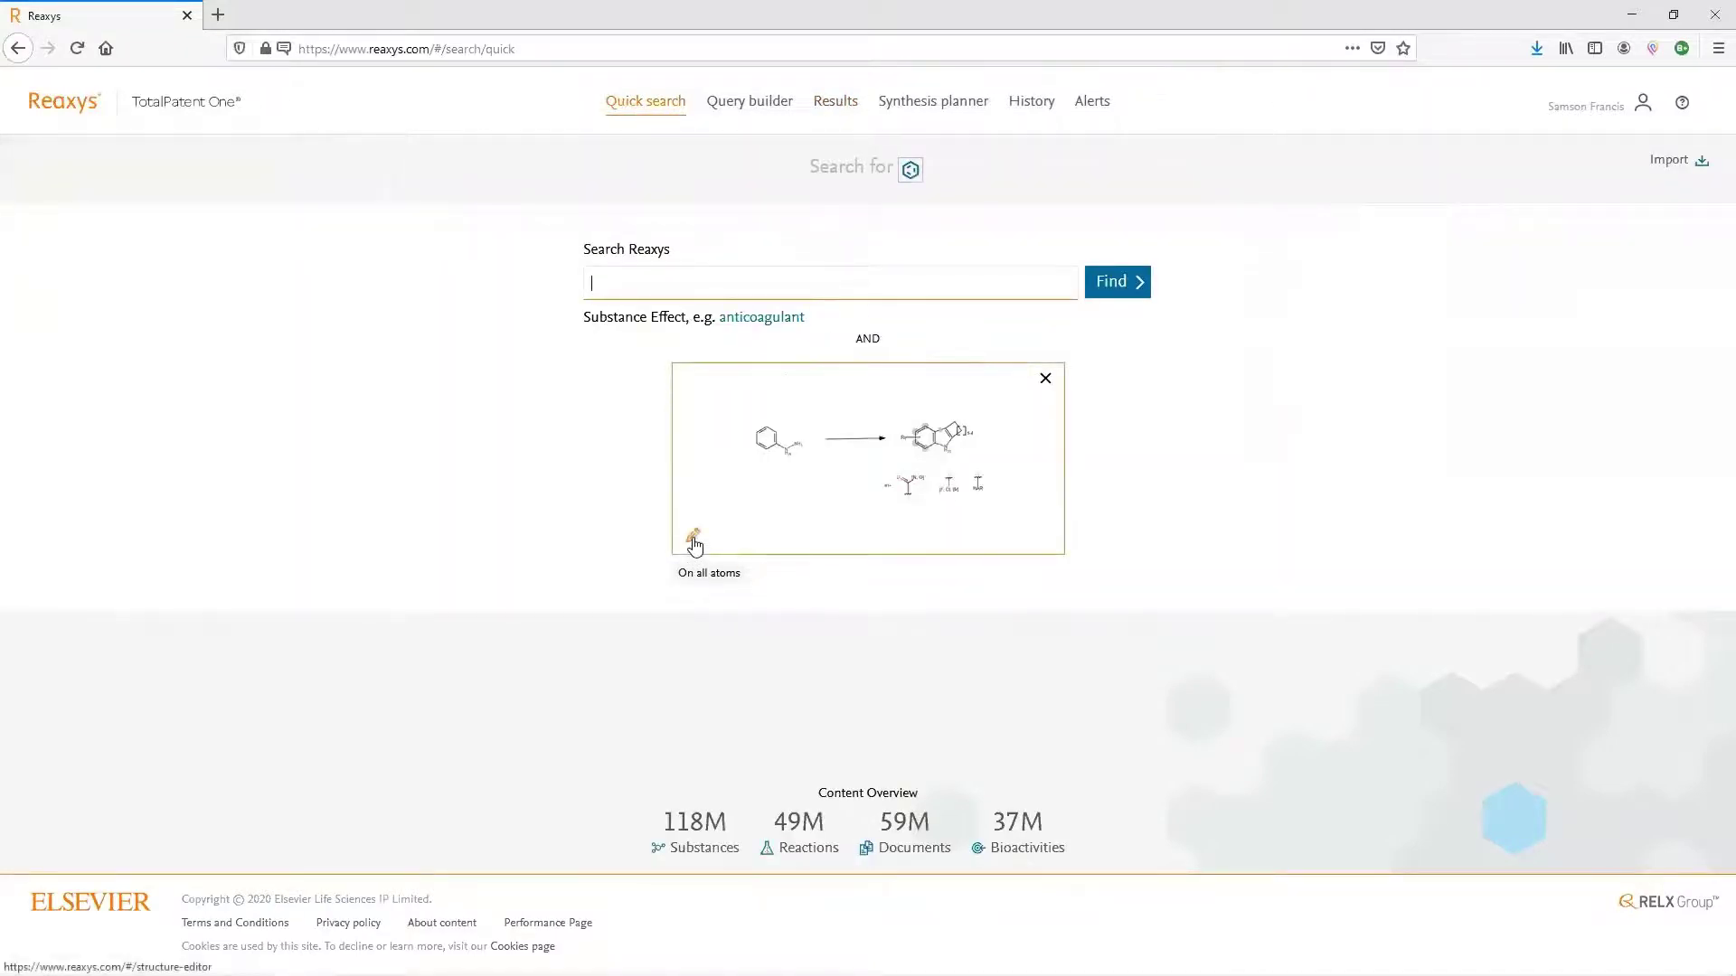
{"action": "left_click", "coordinate": [692, 540]}
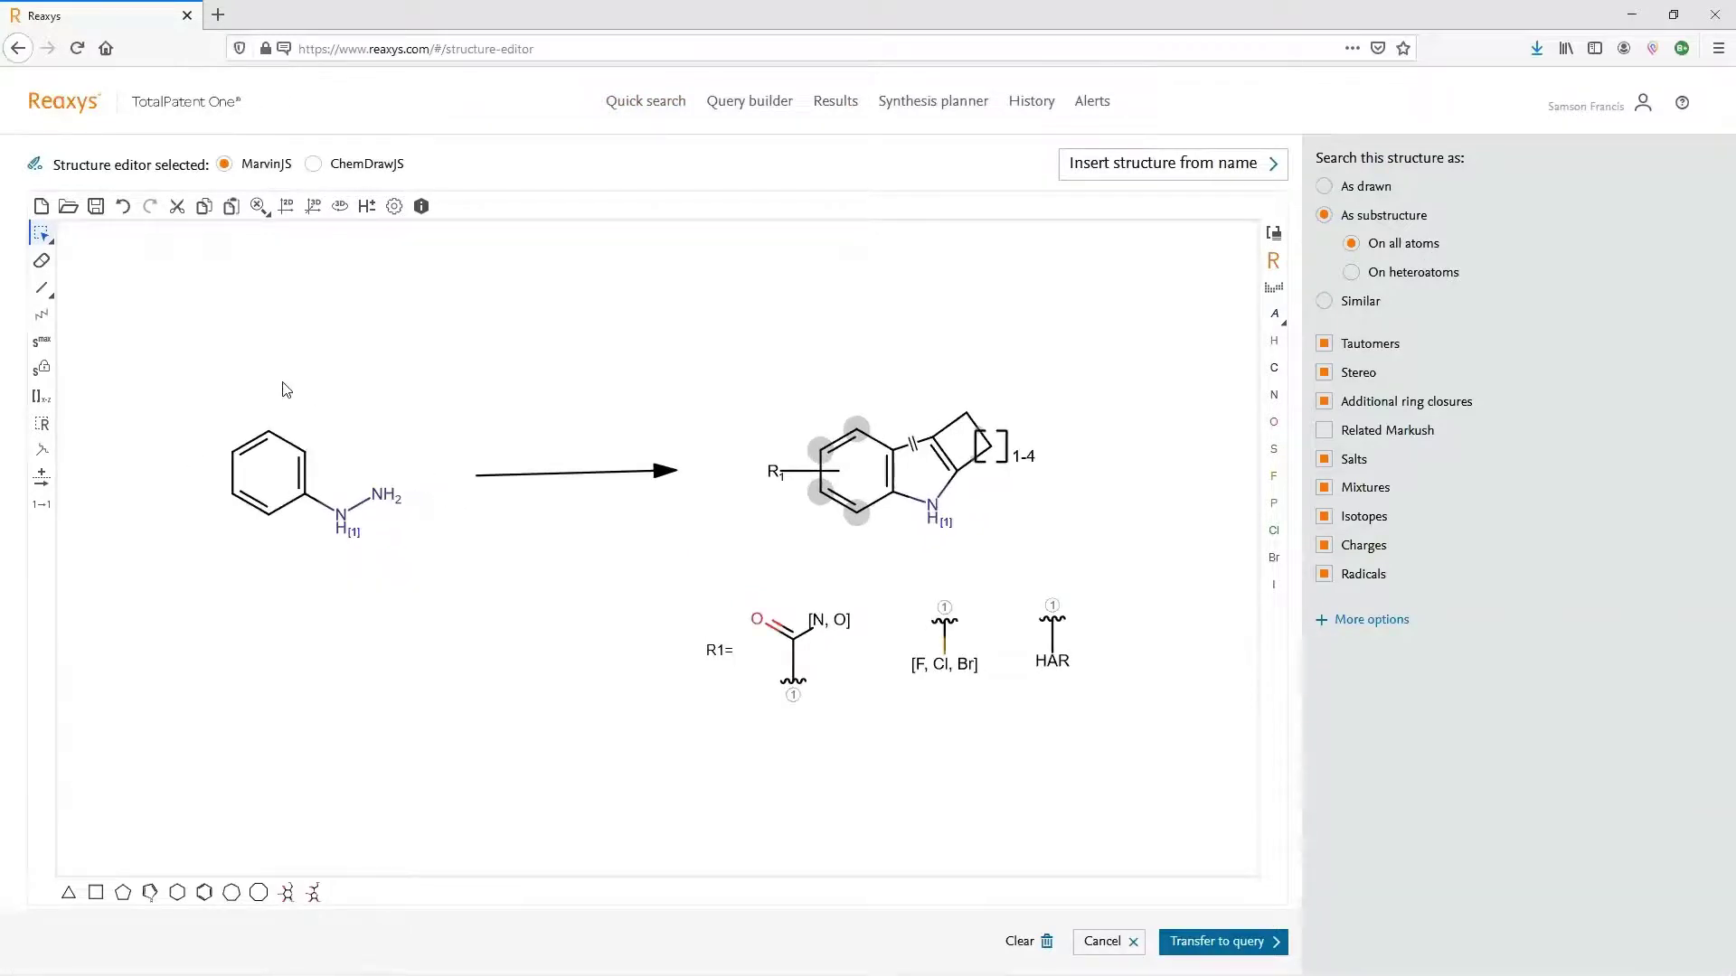
{"action": "left_click", "coordinate": [41, 265]}
{"action": "left_click_drag", "start_coordinate": [157, 312], "coordinate": [457, 602]}
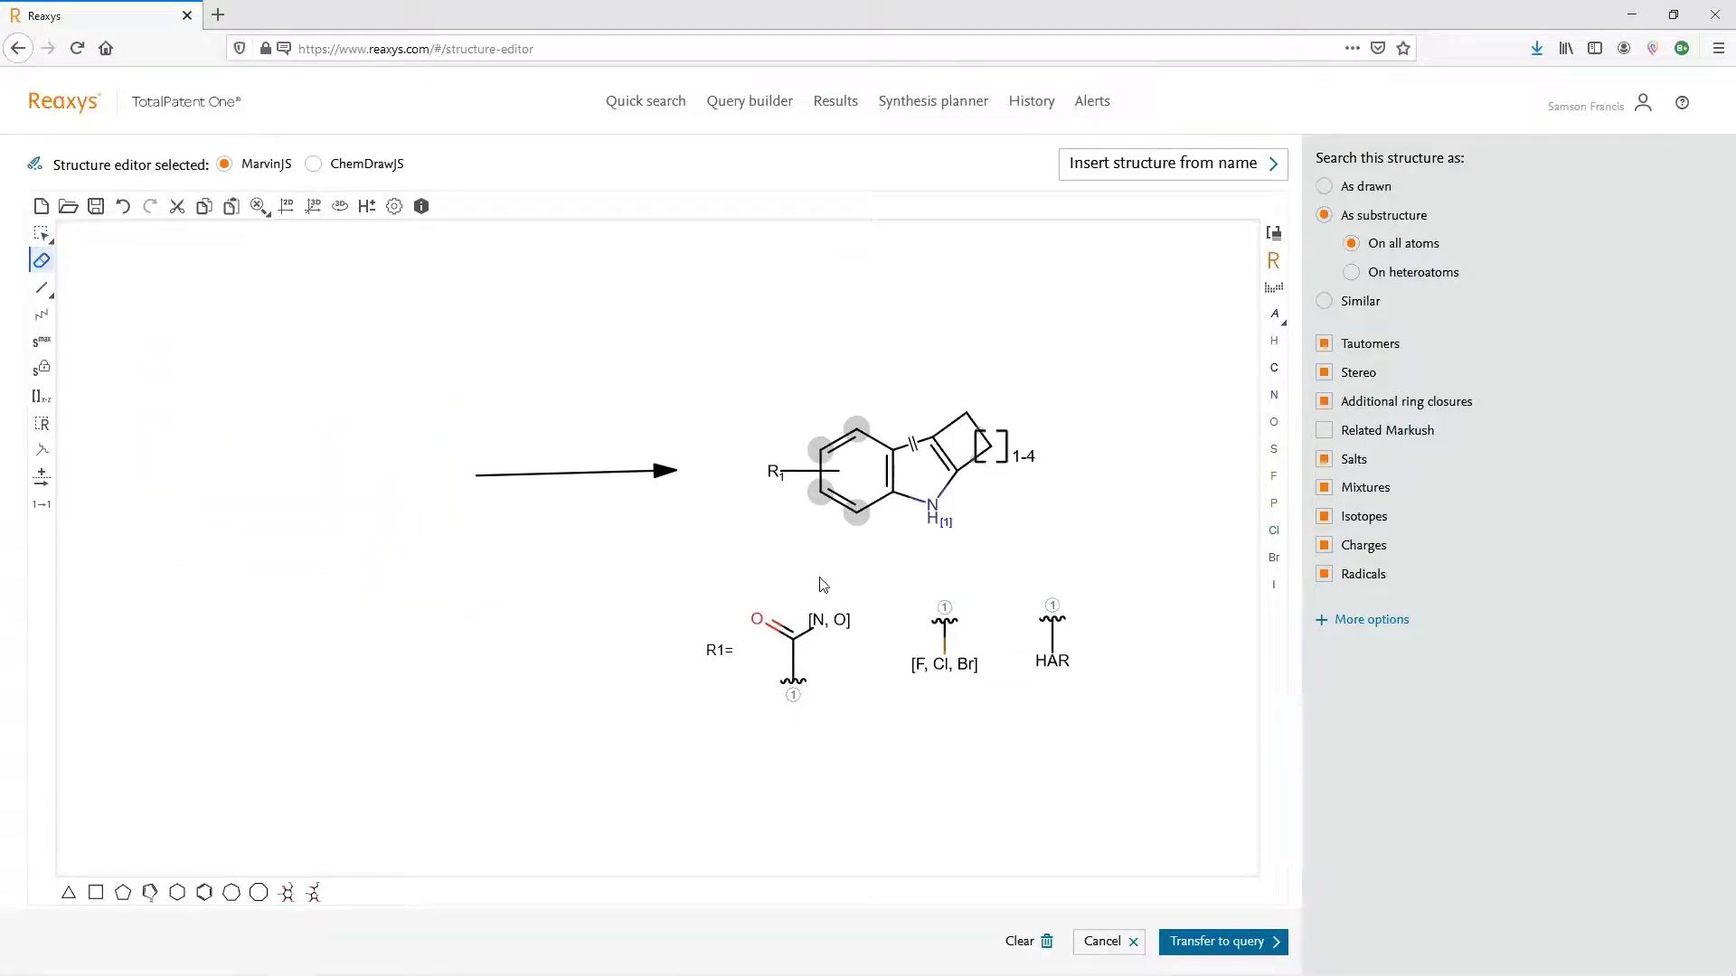
Step: Set the product's indole C–N bond to 'not center' for reacting centre
{"action": "right_click", "coordinate": [918, 503]}
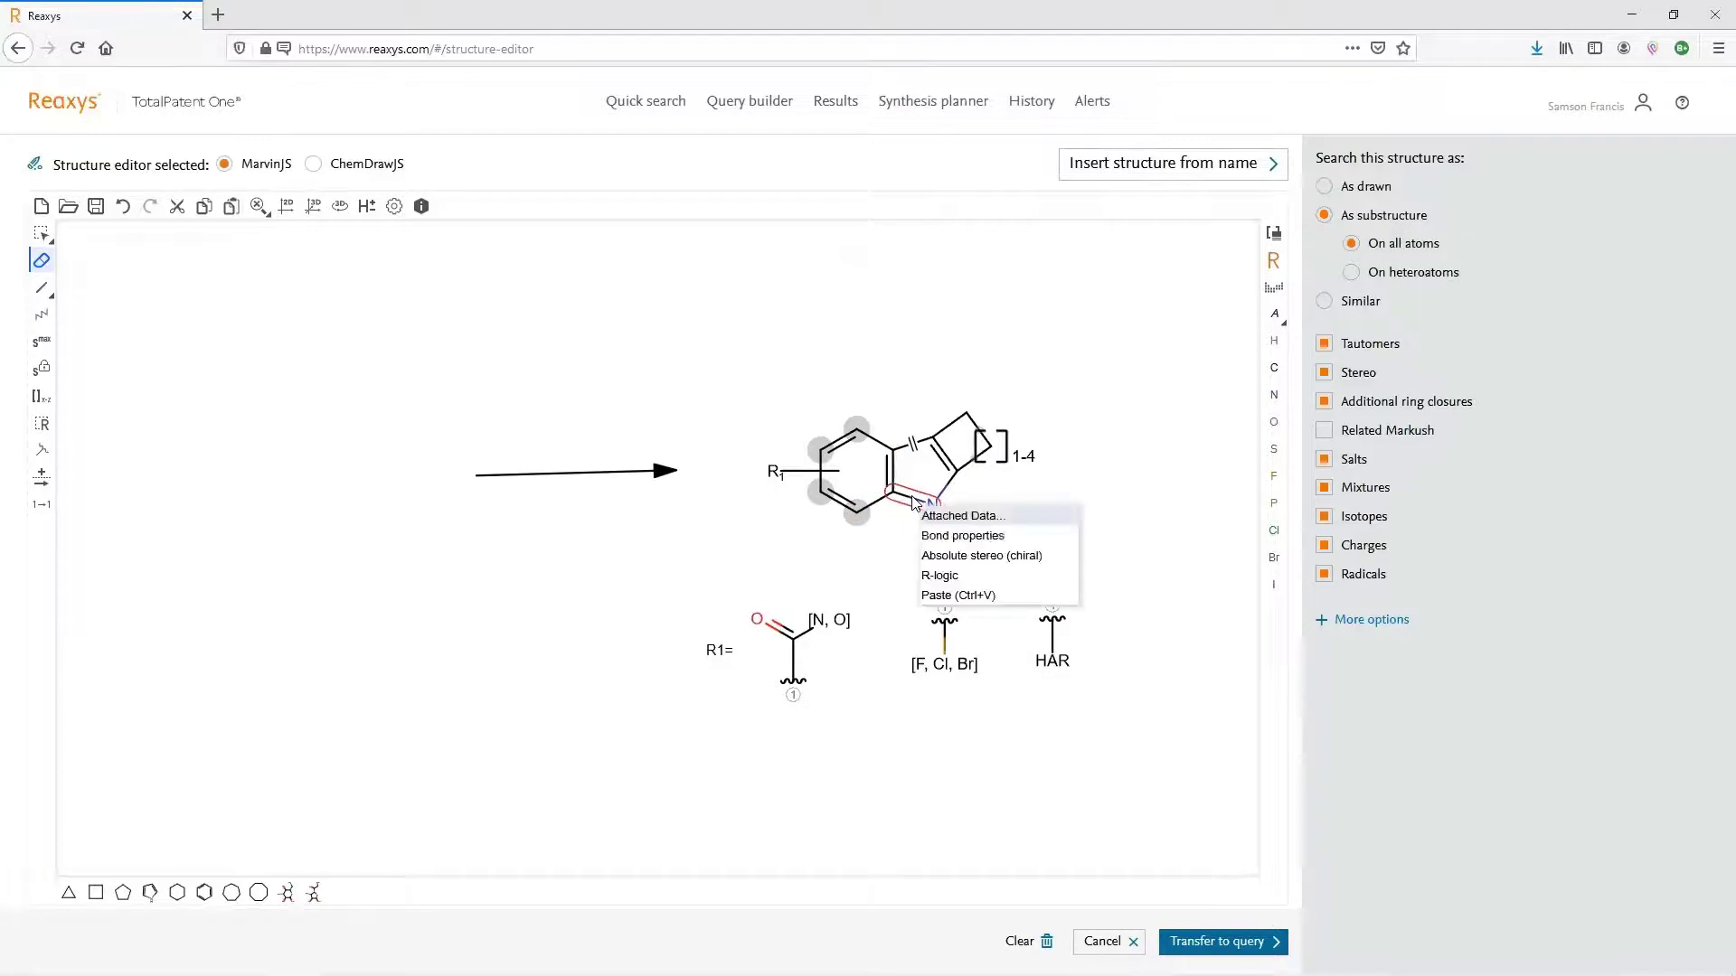
{"action": "left_click", "coordinate": [936, 536]}
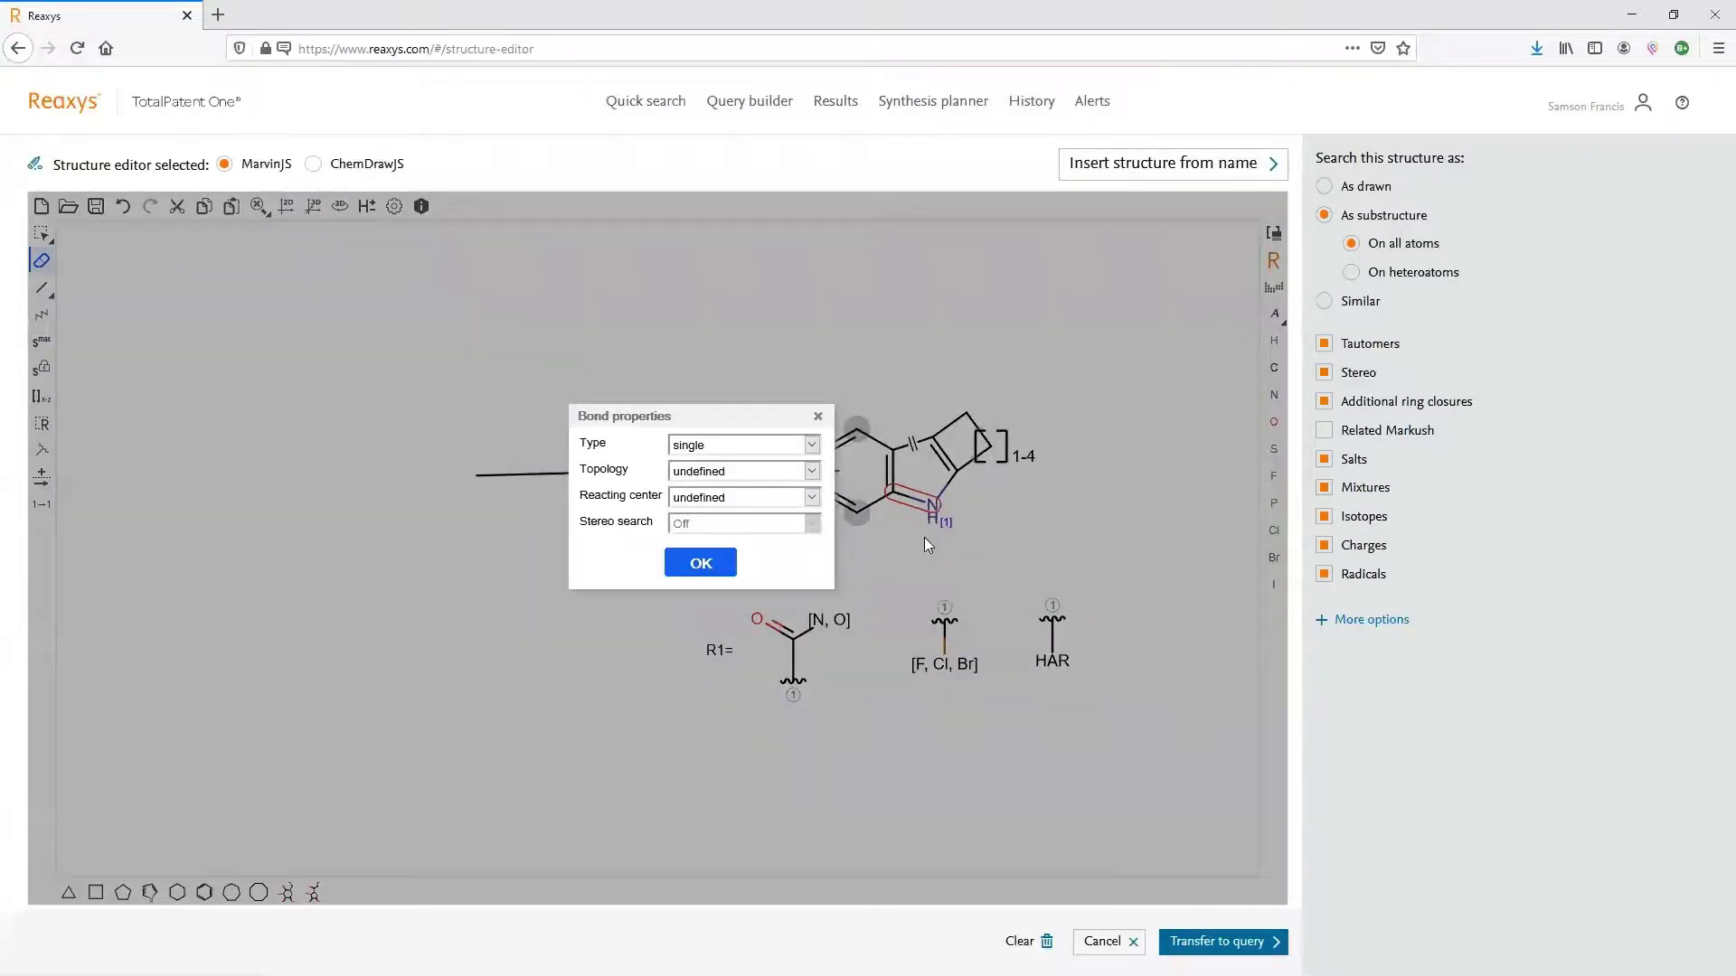
{"action": "left_click", "coordinate": [744, 505]}
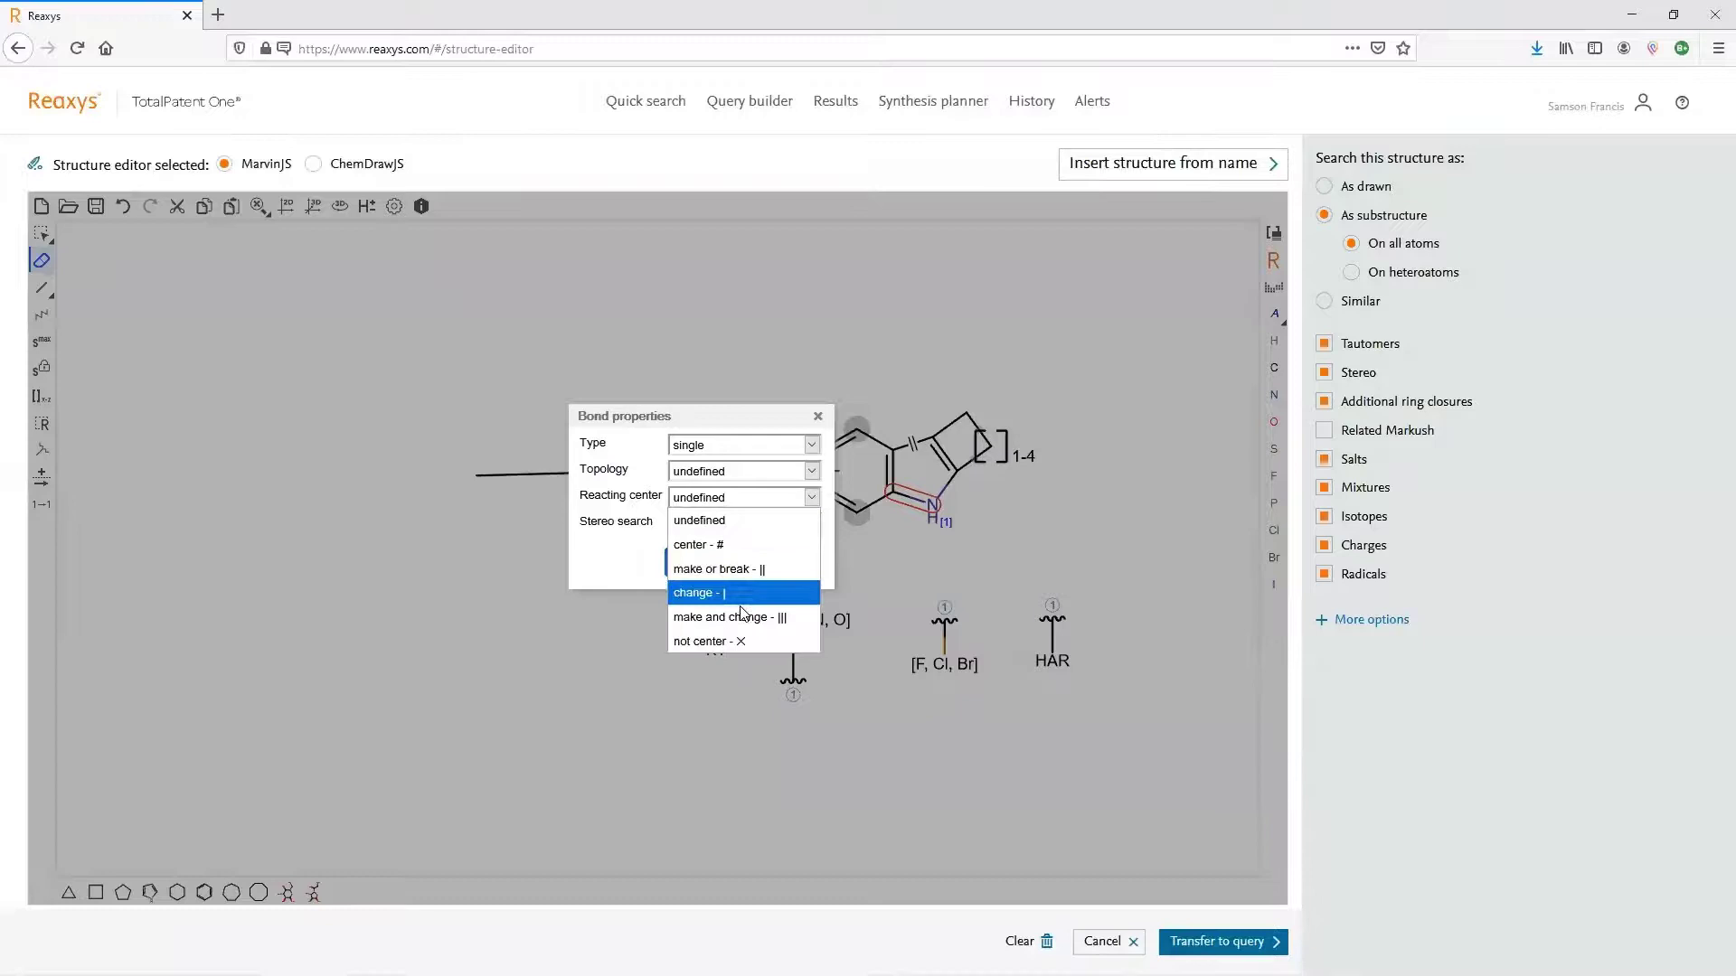
{"action": "left_click", "coordinate": [732, 648]}
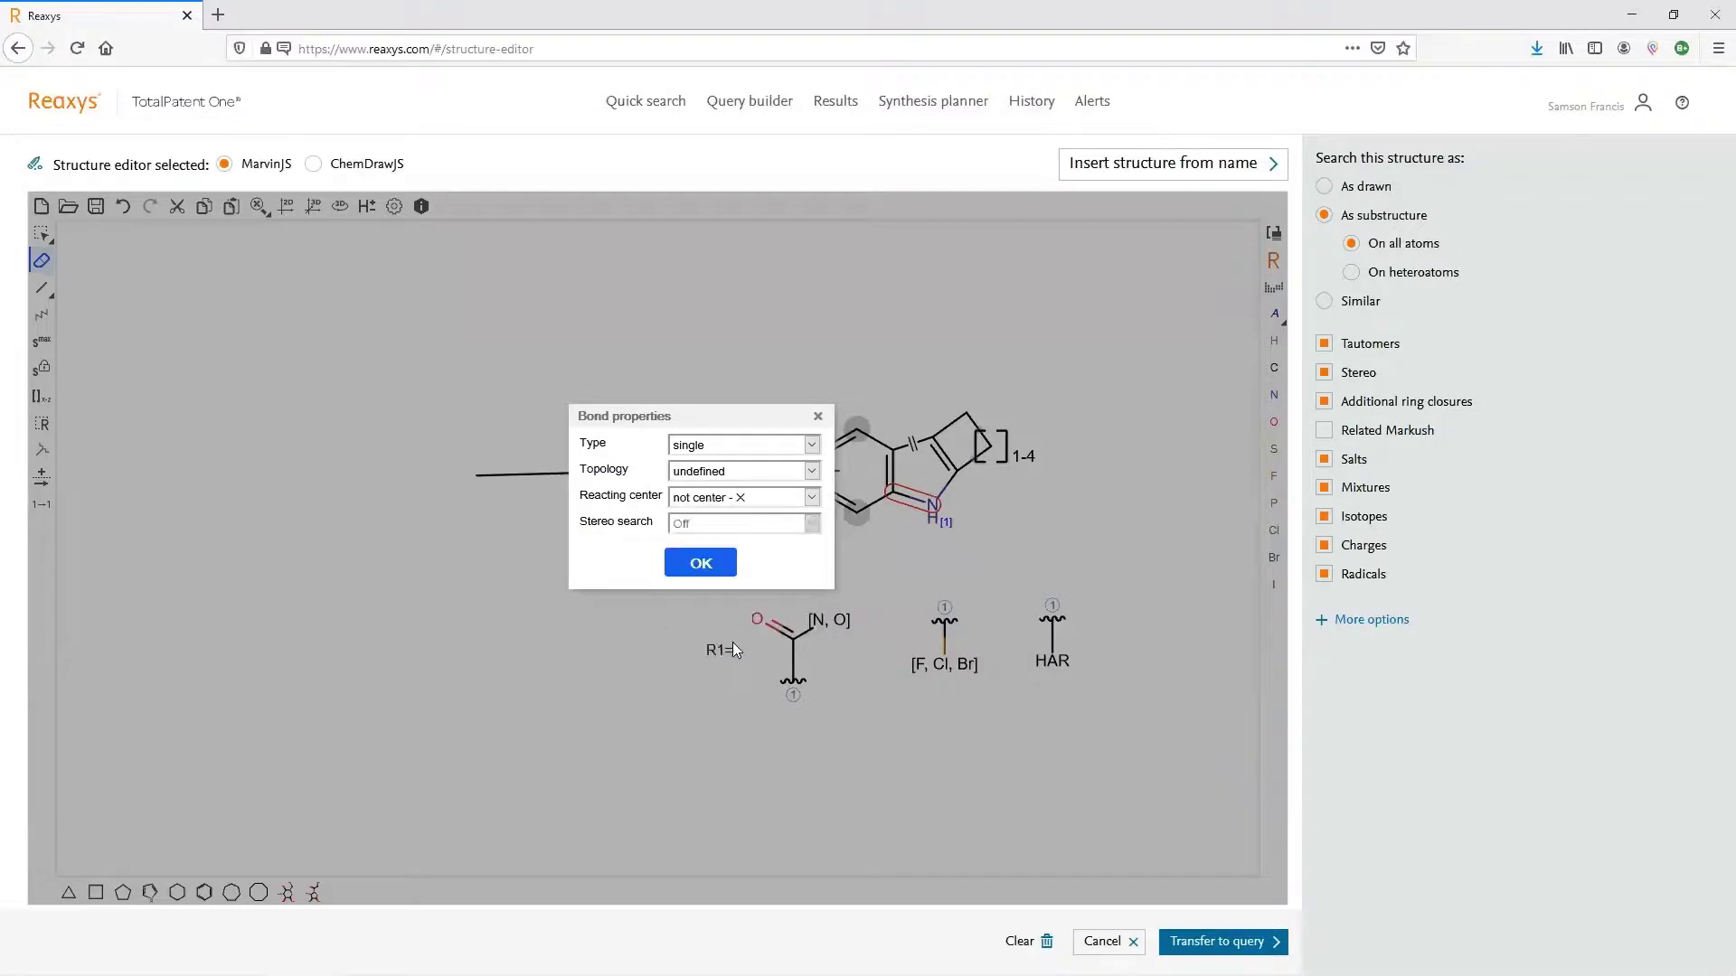
{"action": "left_click", "coordinate": [691, 566]}
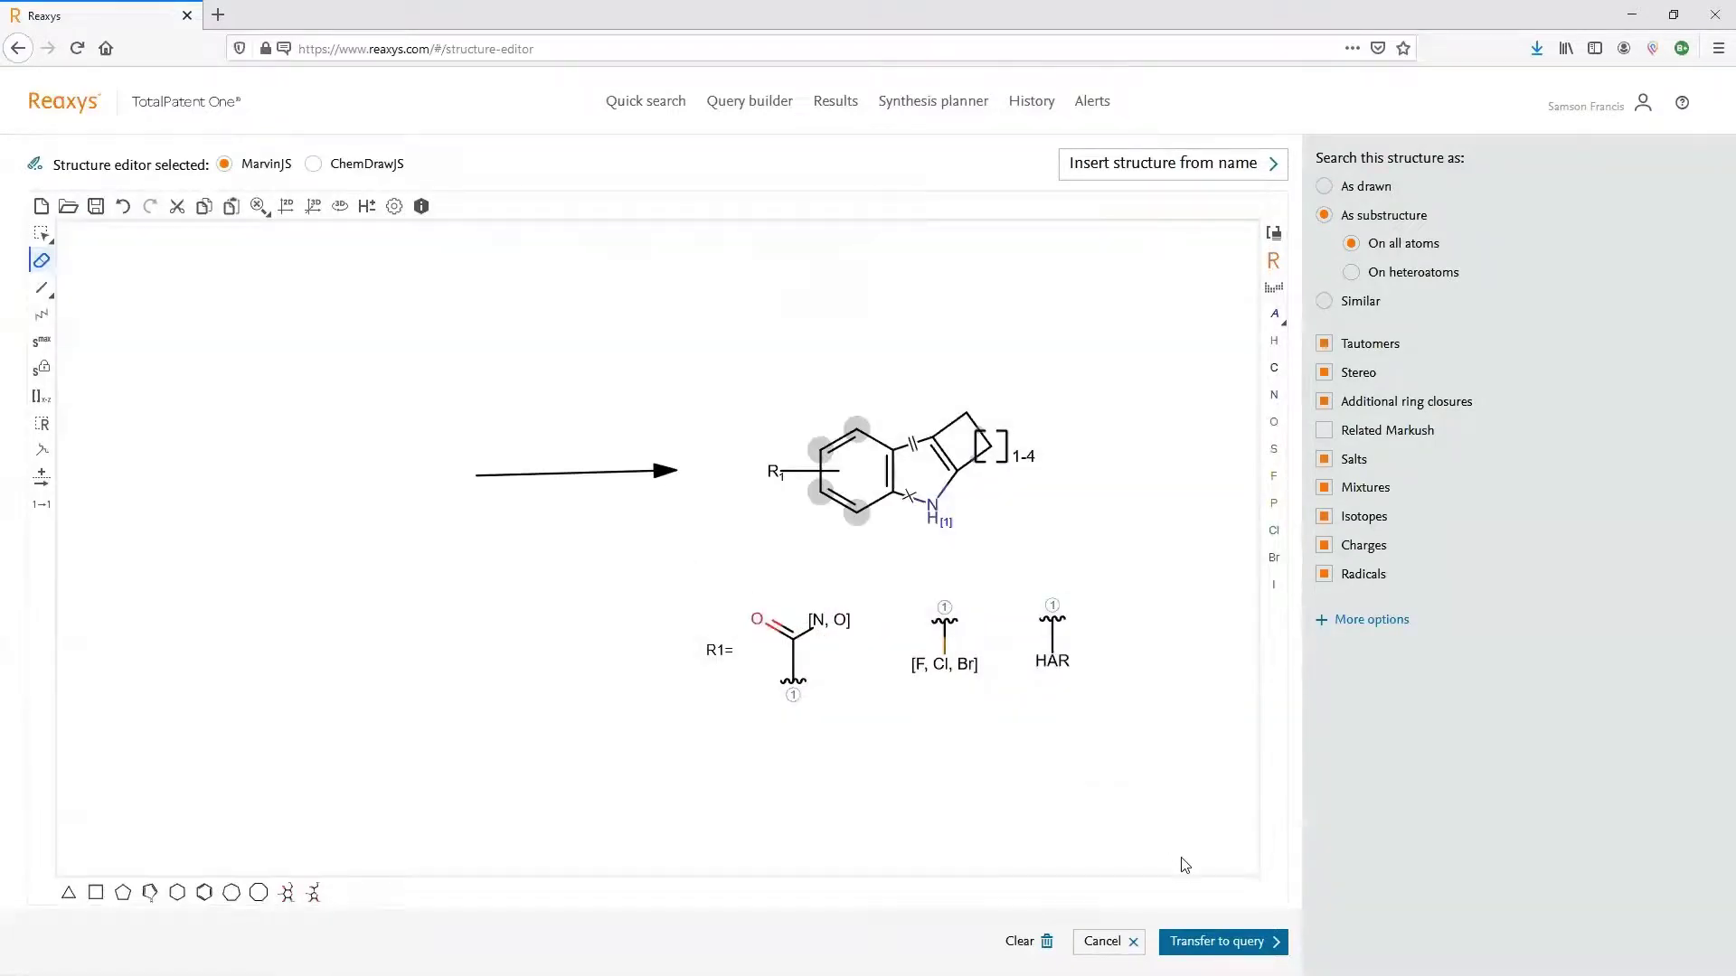
Step: Search with the edited query, hide conditions, and limit the 77 hits to single-step reactions
{"action": "left_click", "coordinate": [1200, 944]}
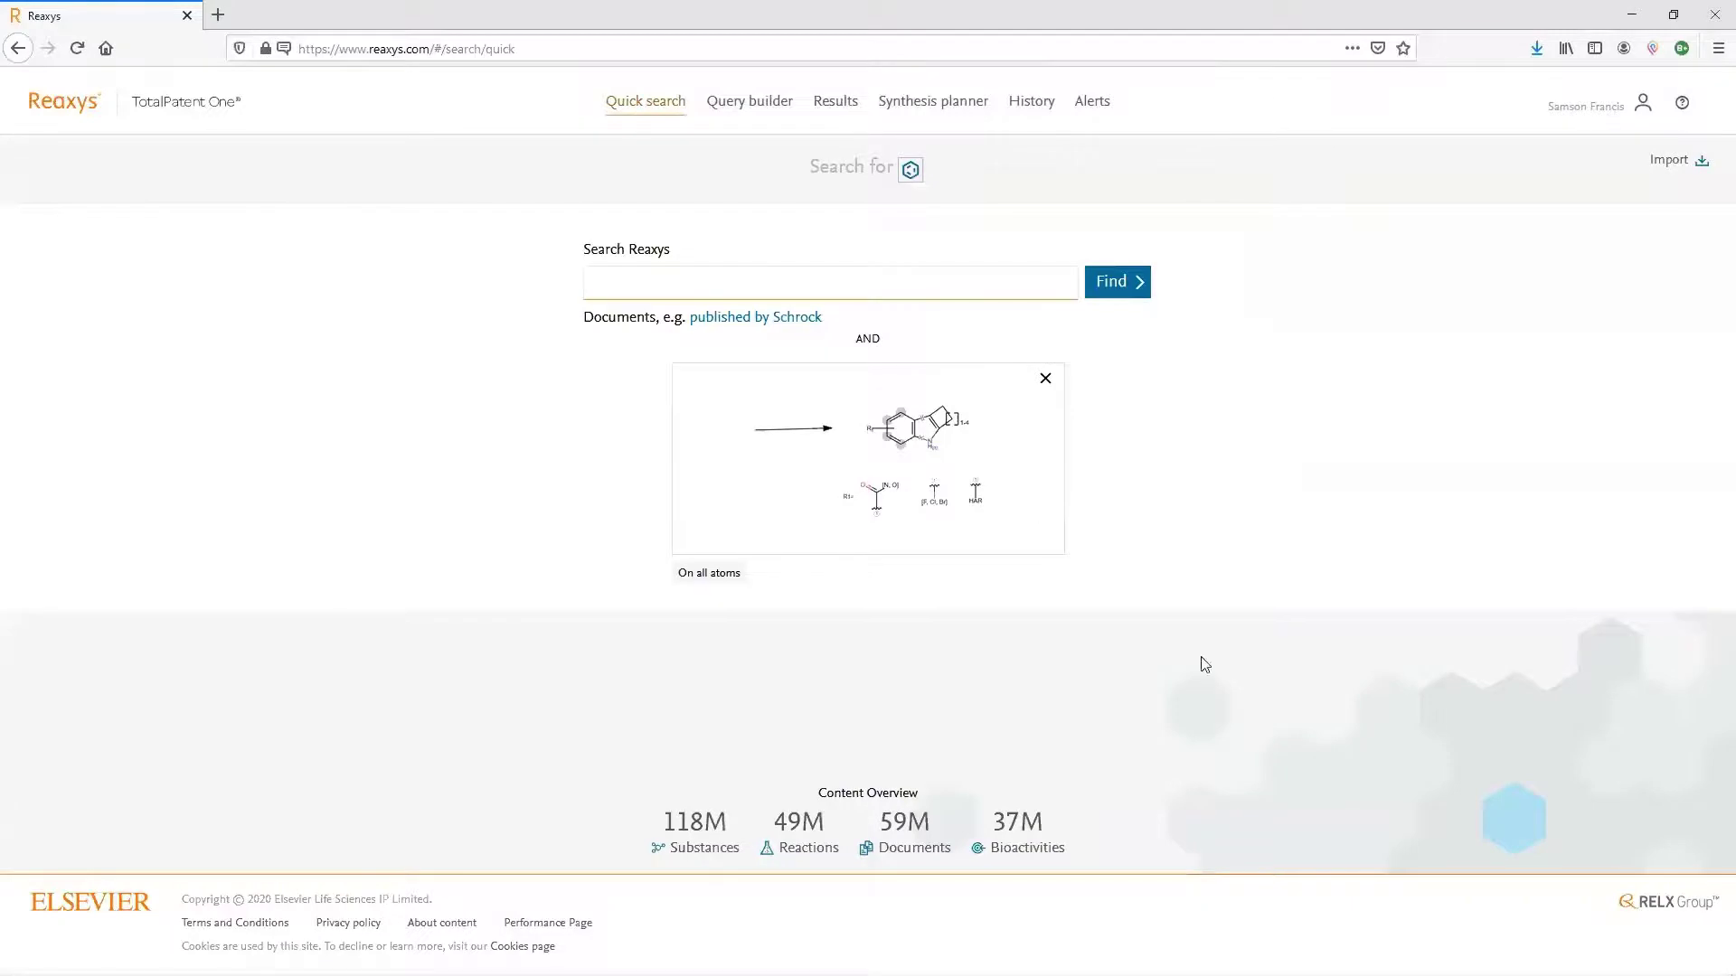
{"action": "left_click", "coordinate": [1099, 282]}
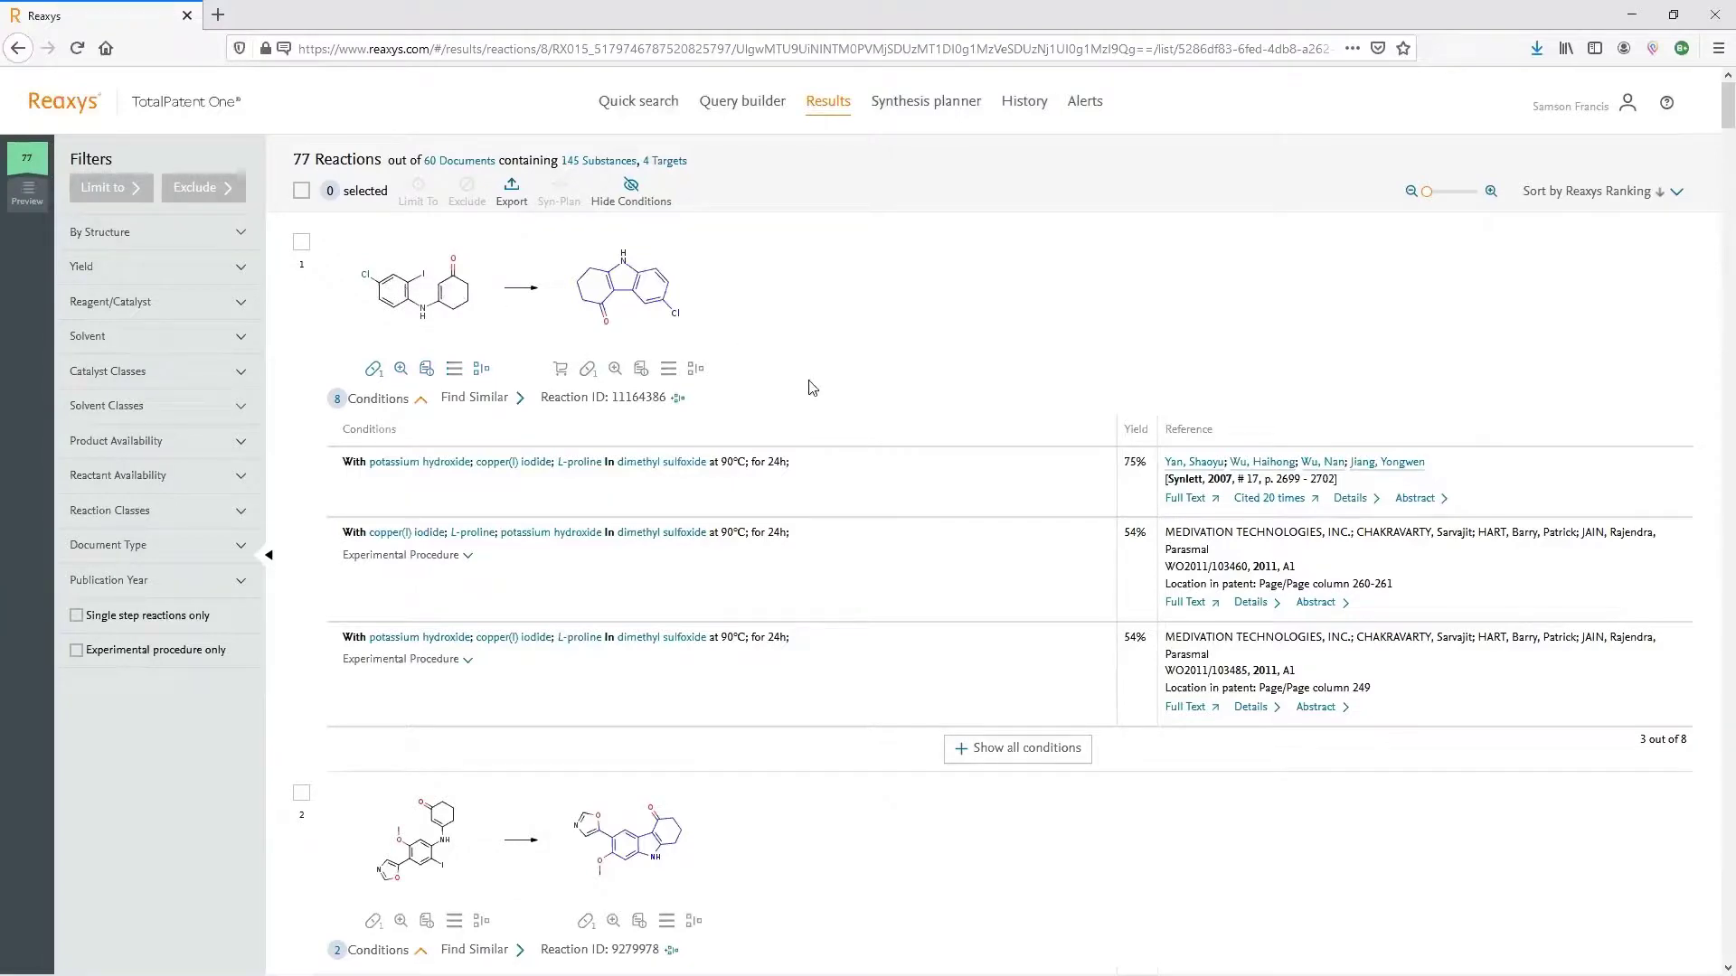
{"action": "scroll", "coordinate": [810, 386], "scroll_direction": "down", "scroll_amount": 3}
{"action": "scroll", "coordinate": [810, 387], "scroll_direction": "down", "scroll_amount": 3}
{"action": "scroll", "coordinate": [810, 388], "scroll_direction": "down", "scroll_amount": 3}
{"action": "scroll", "coordinate": [809, 388], "scroll_direction": "down", "scroll_amount": 2}
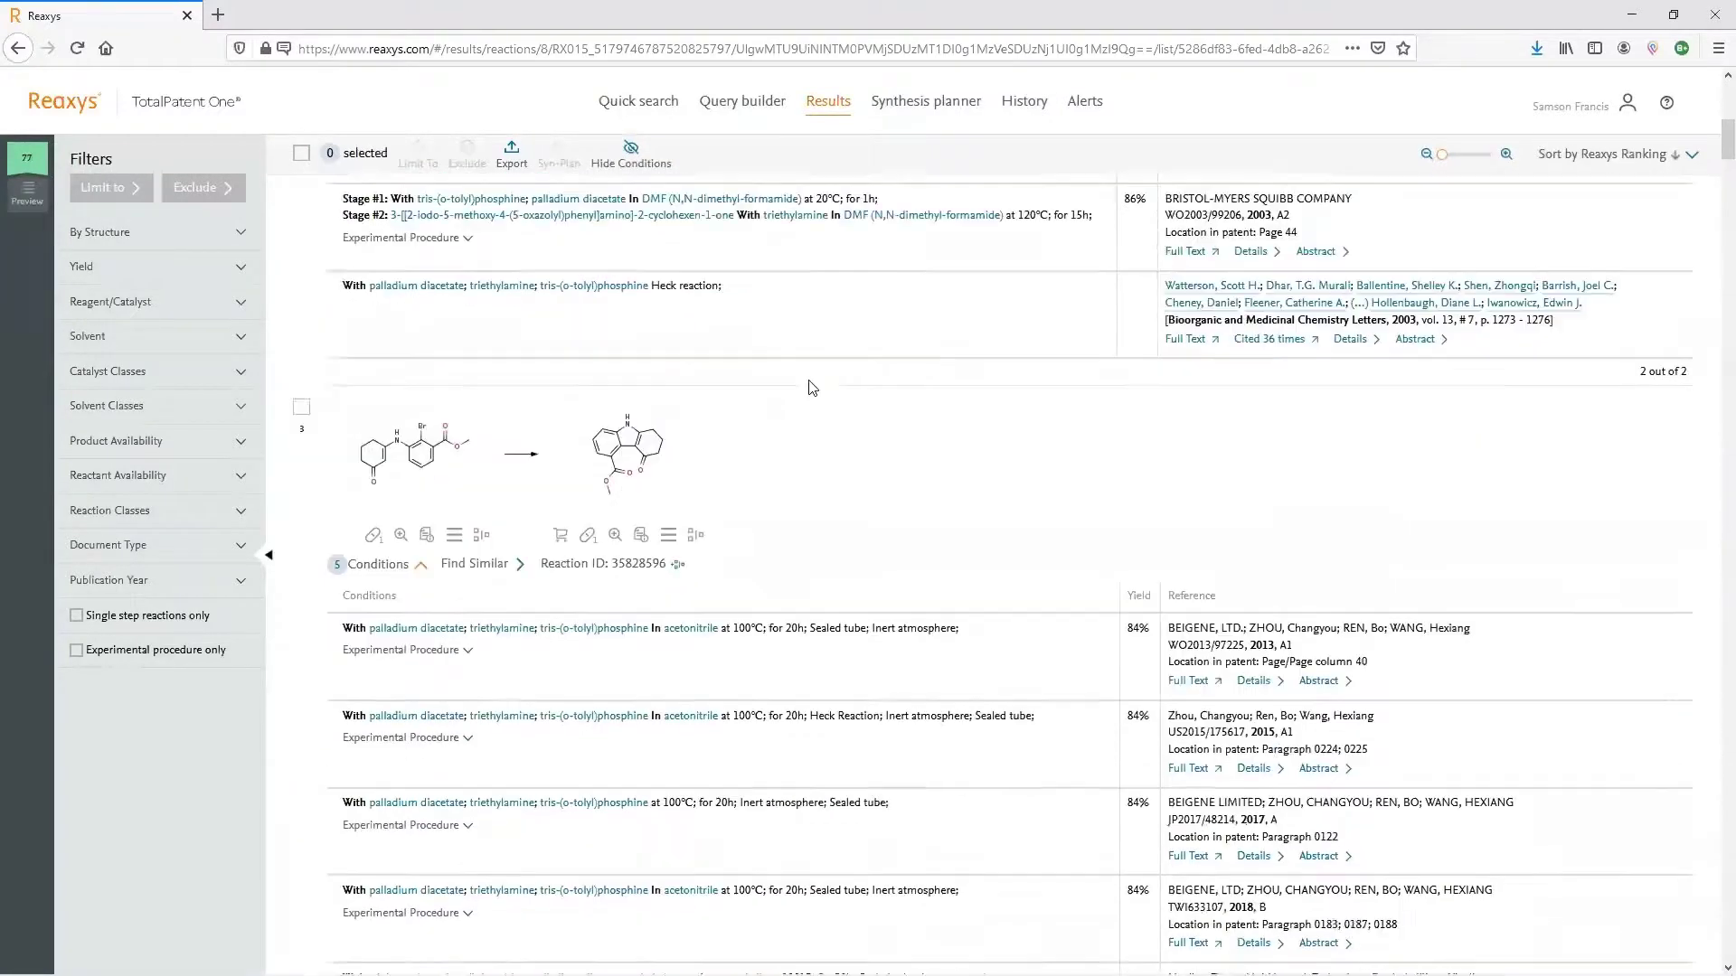
{"action": "scroll", "coordinate": [810, 388], "scroll_direction": "down", "scroll_amount": 4}
{"action": "scroll", "coordinate": [810, 388], "scroll_direction": "down", "scroll_amount": 4}
{"action": "scroll", "coordinate": [809, 389], "scroll_direction": "down", "scroll_amount": 2}
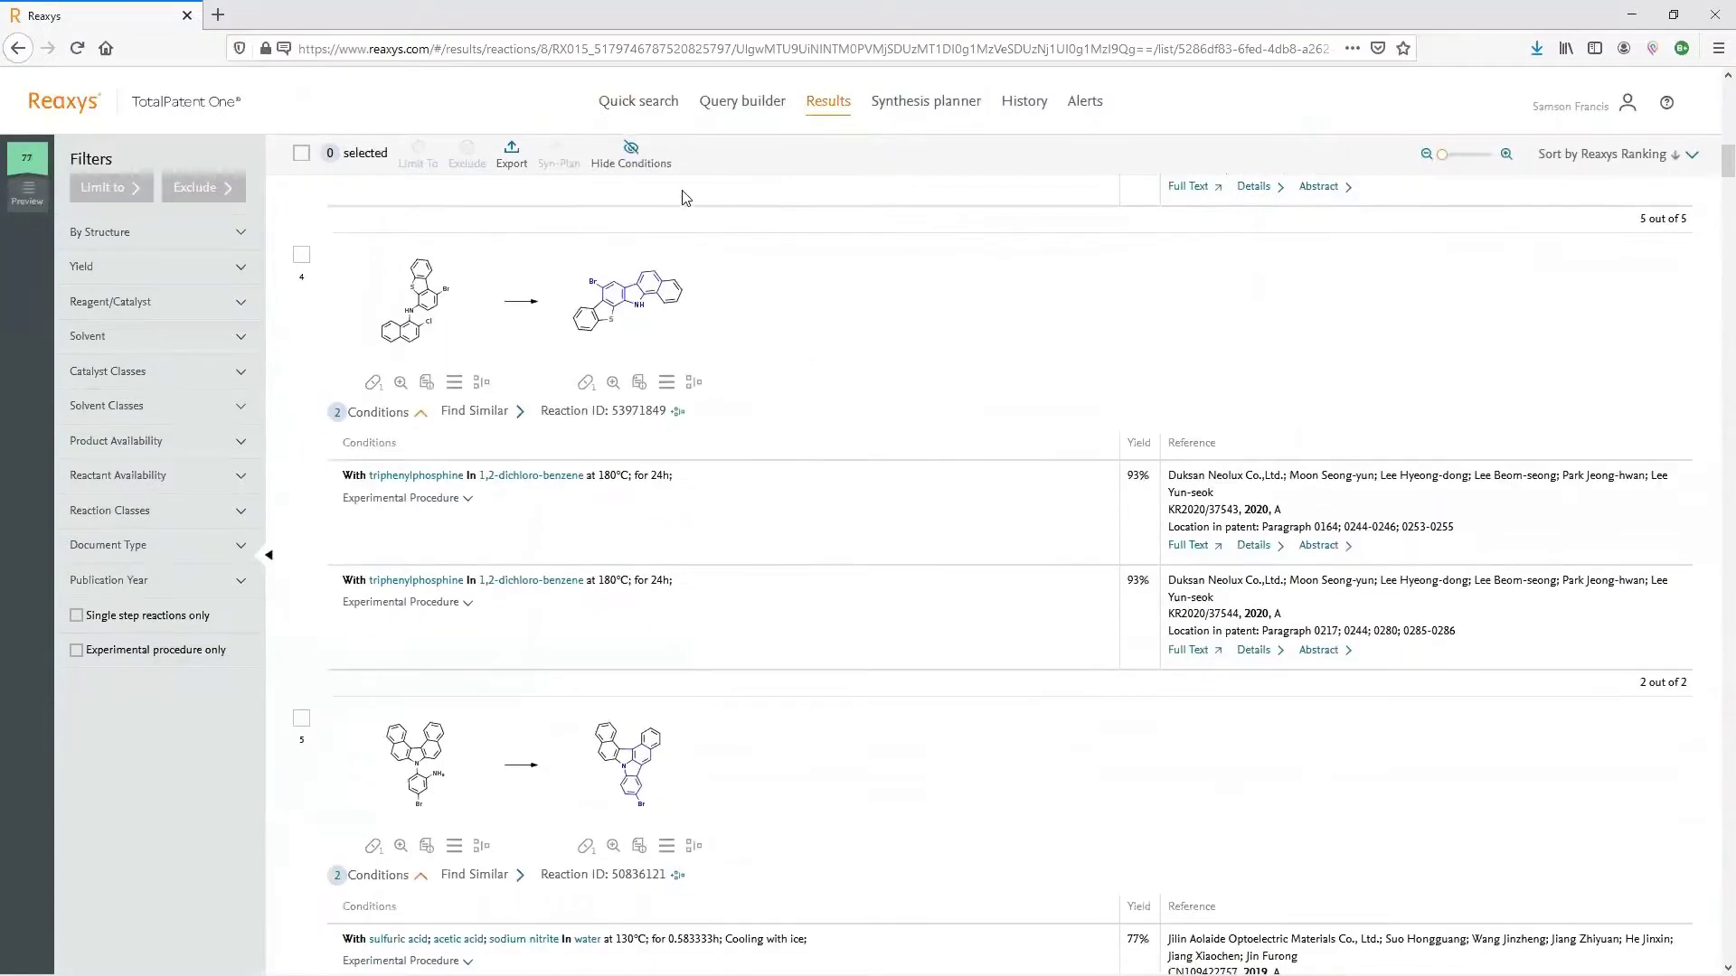
{"action": "left_click", "coordinate": [630, 158]}
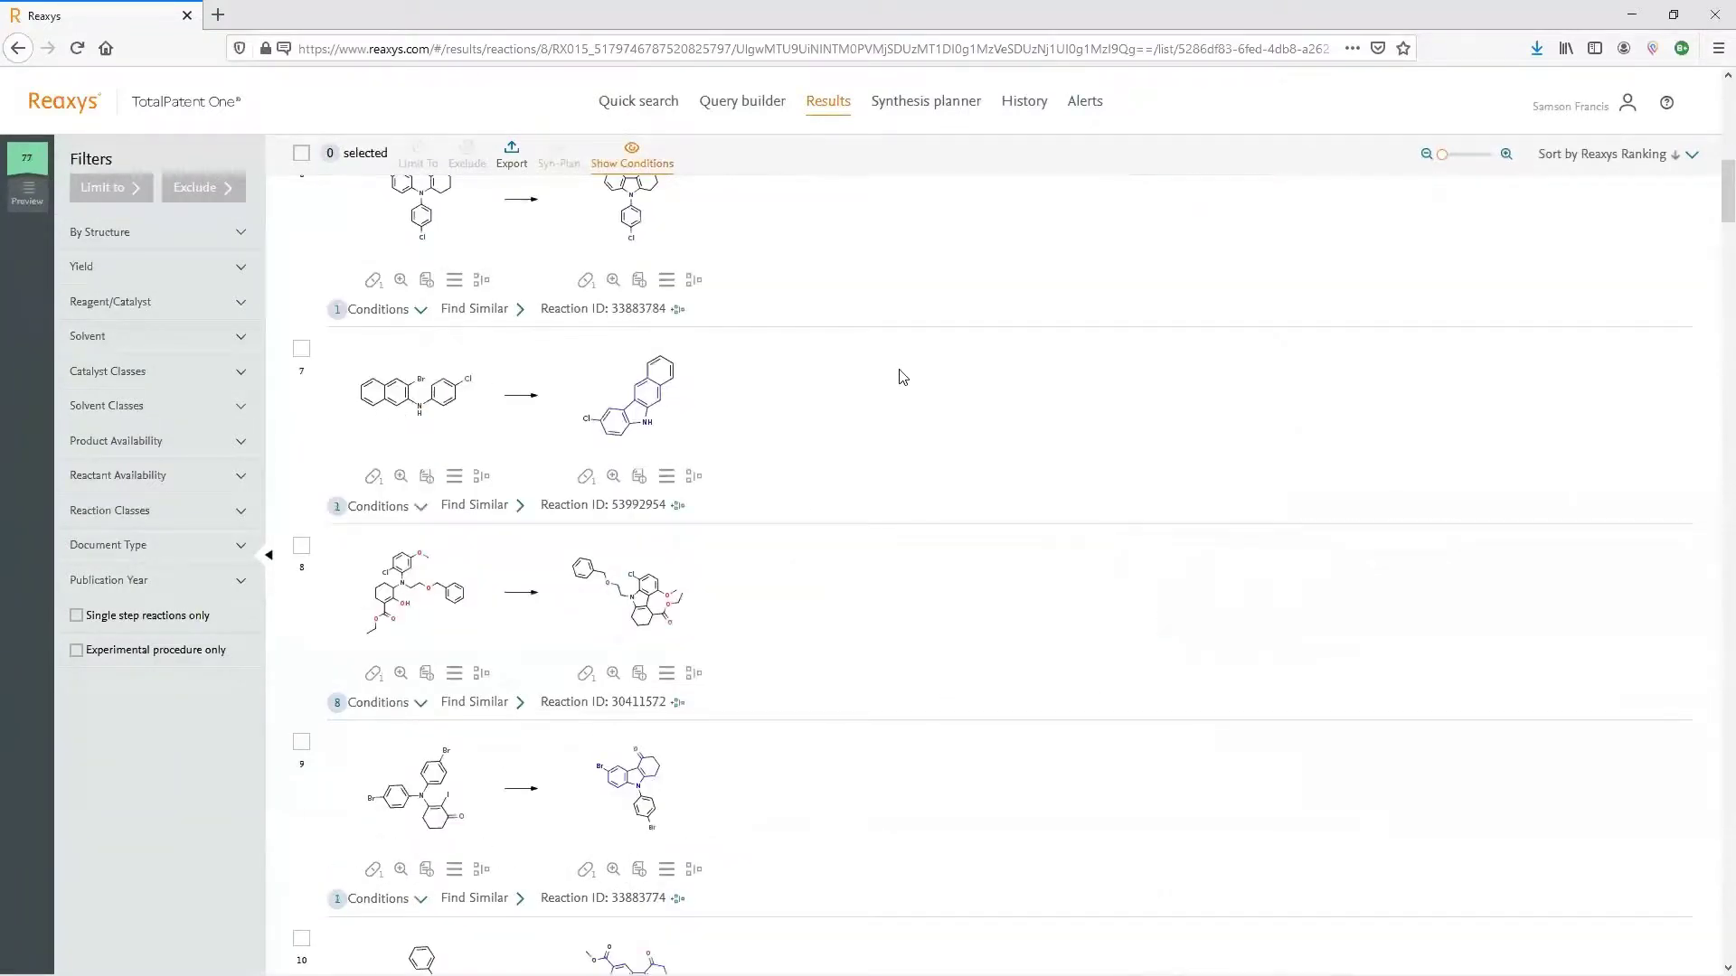
{"action": "left_click", "coordinate": [96, 622]}
{"action": "left_click", "coordinate": [127, 187]}
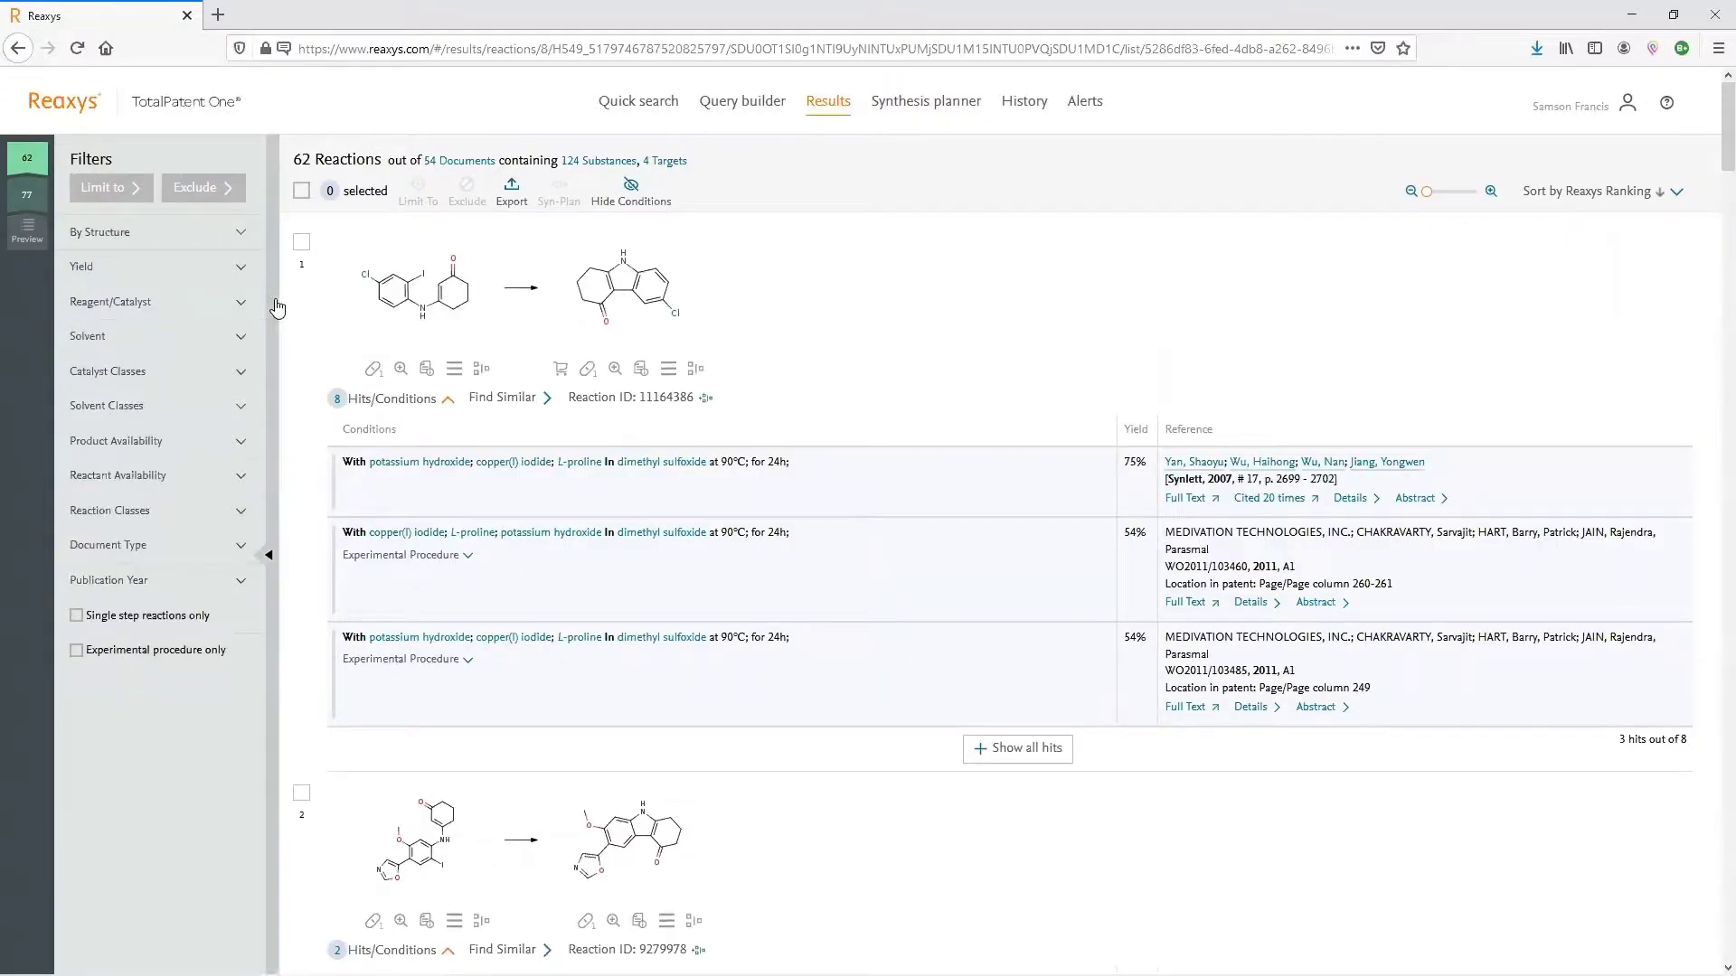
Step: Limit results to reactions with all reactants purchasable, then view reaction 1's suppliers
{"action": "left_click", "coordinate": [144, 483]}
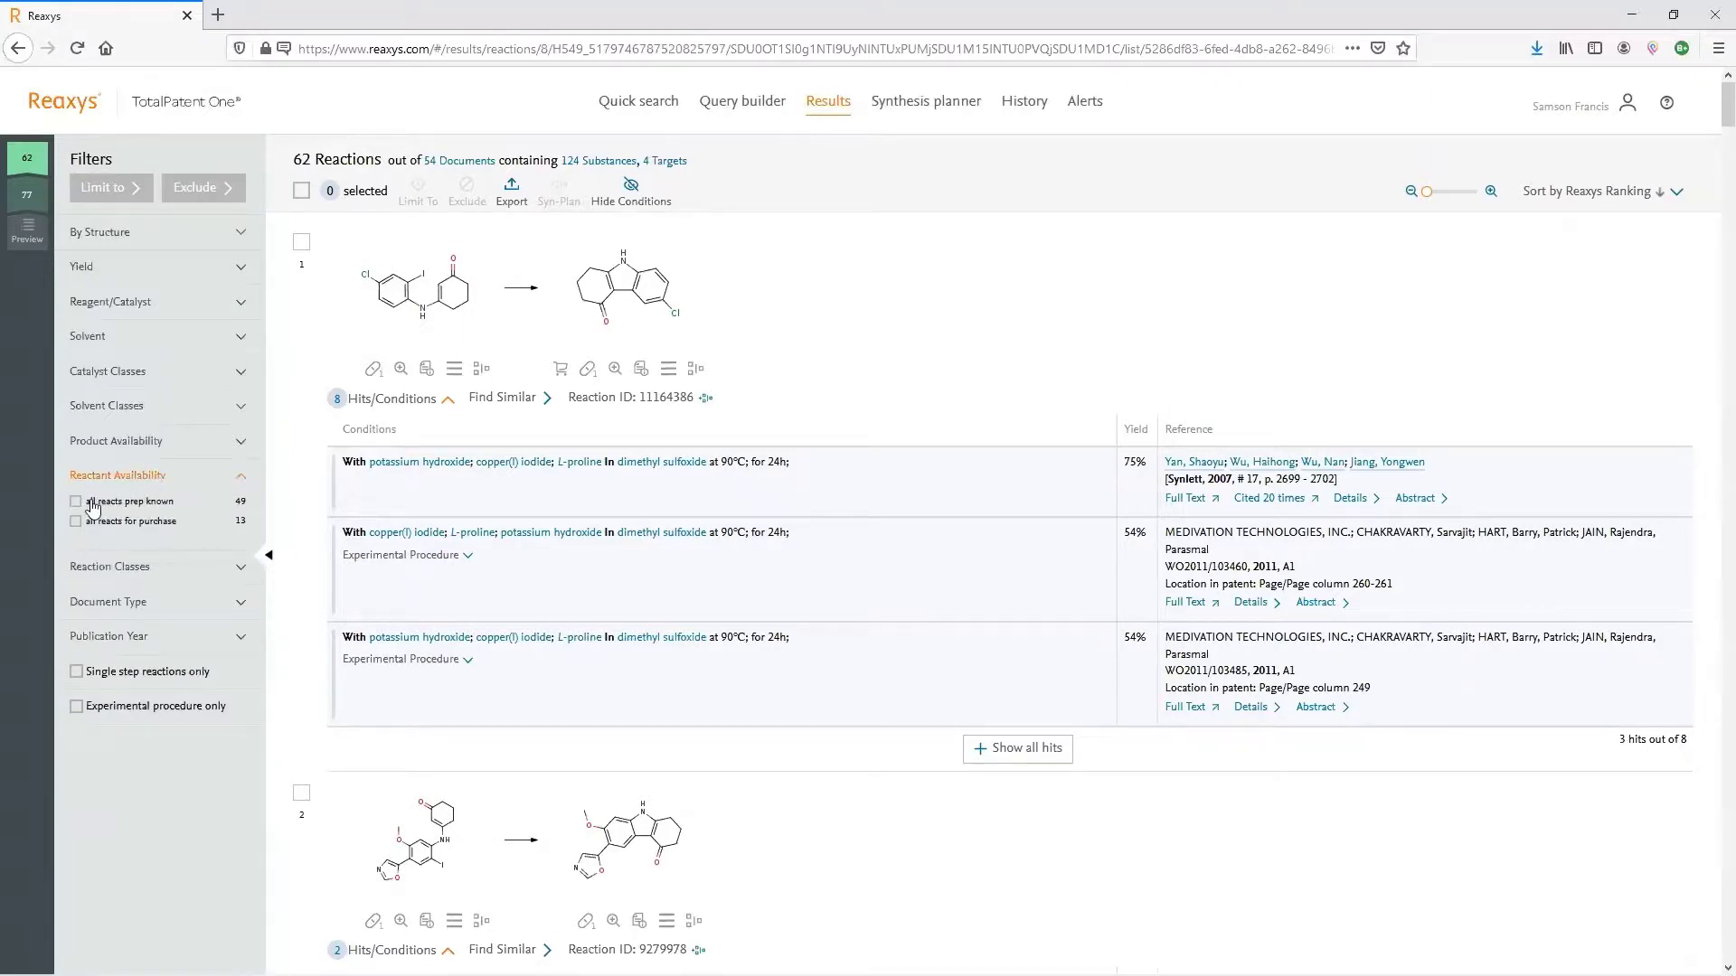
{"action": "left_click", "coordinate": [74, 523]}
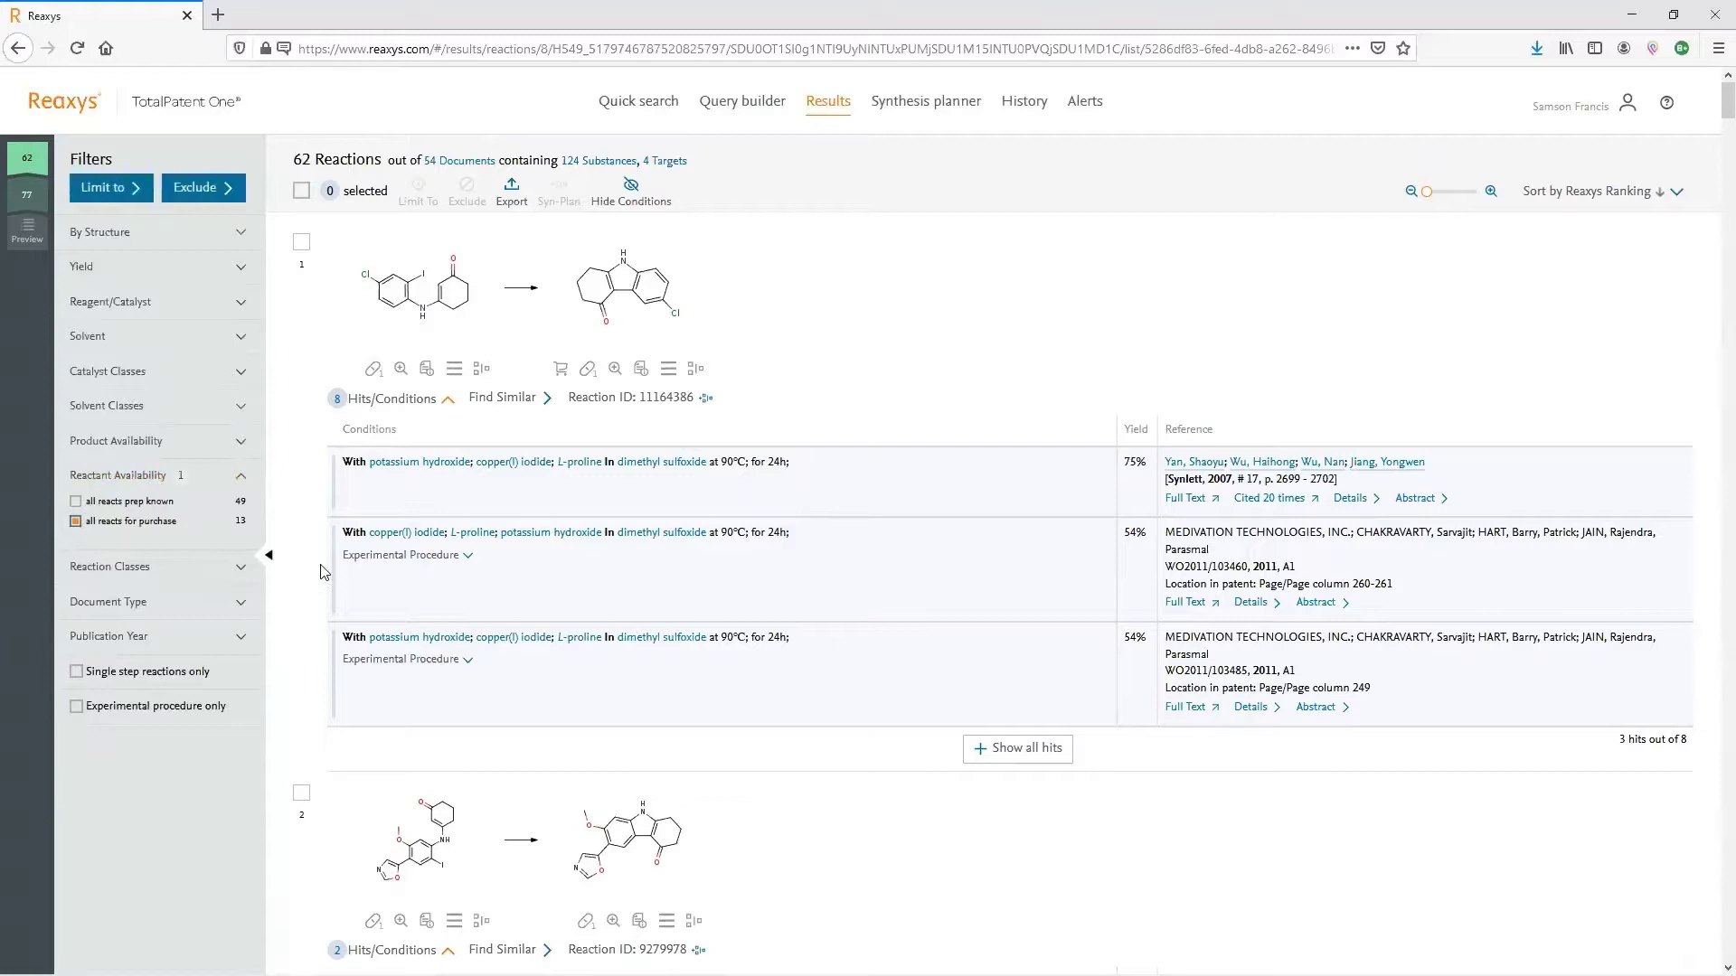
{"action": "left_click", "coordinate": [115, 200]}
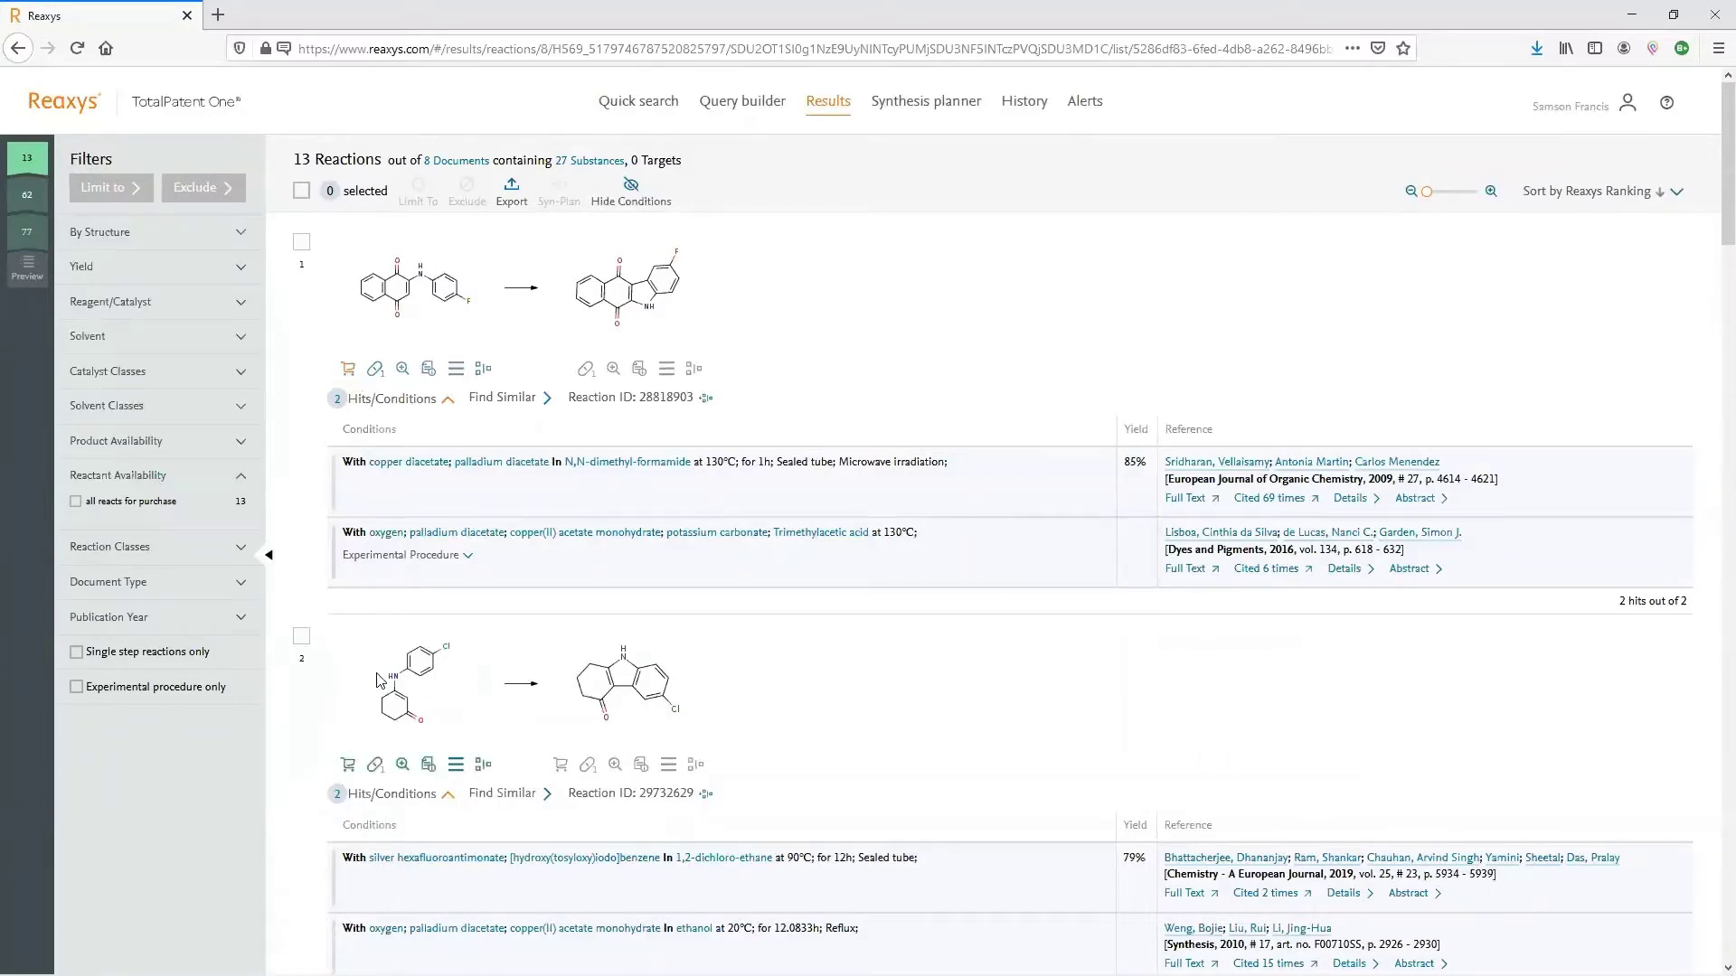
{"action": "left_click", "coordinate": [348, 369]}
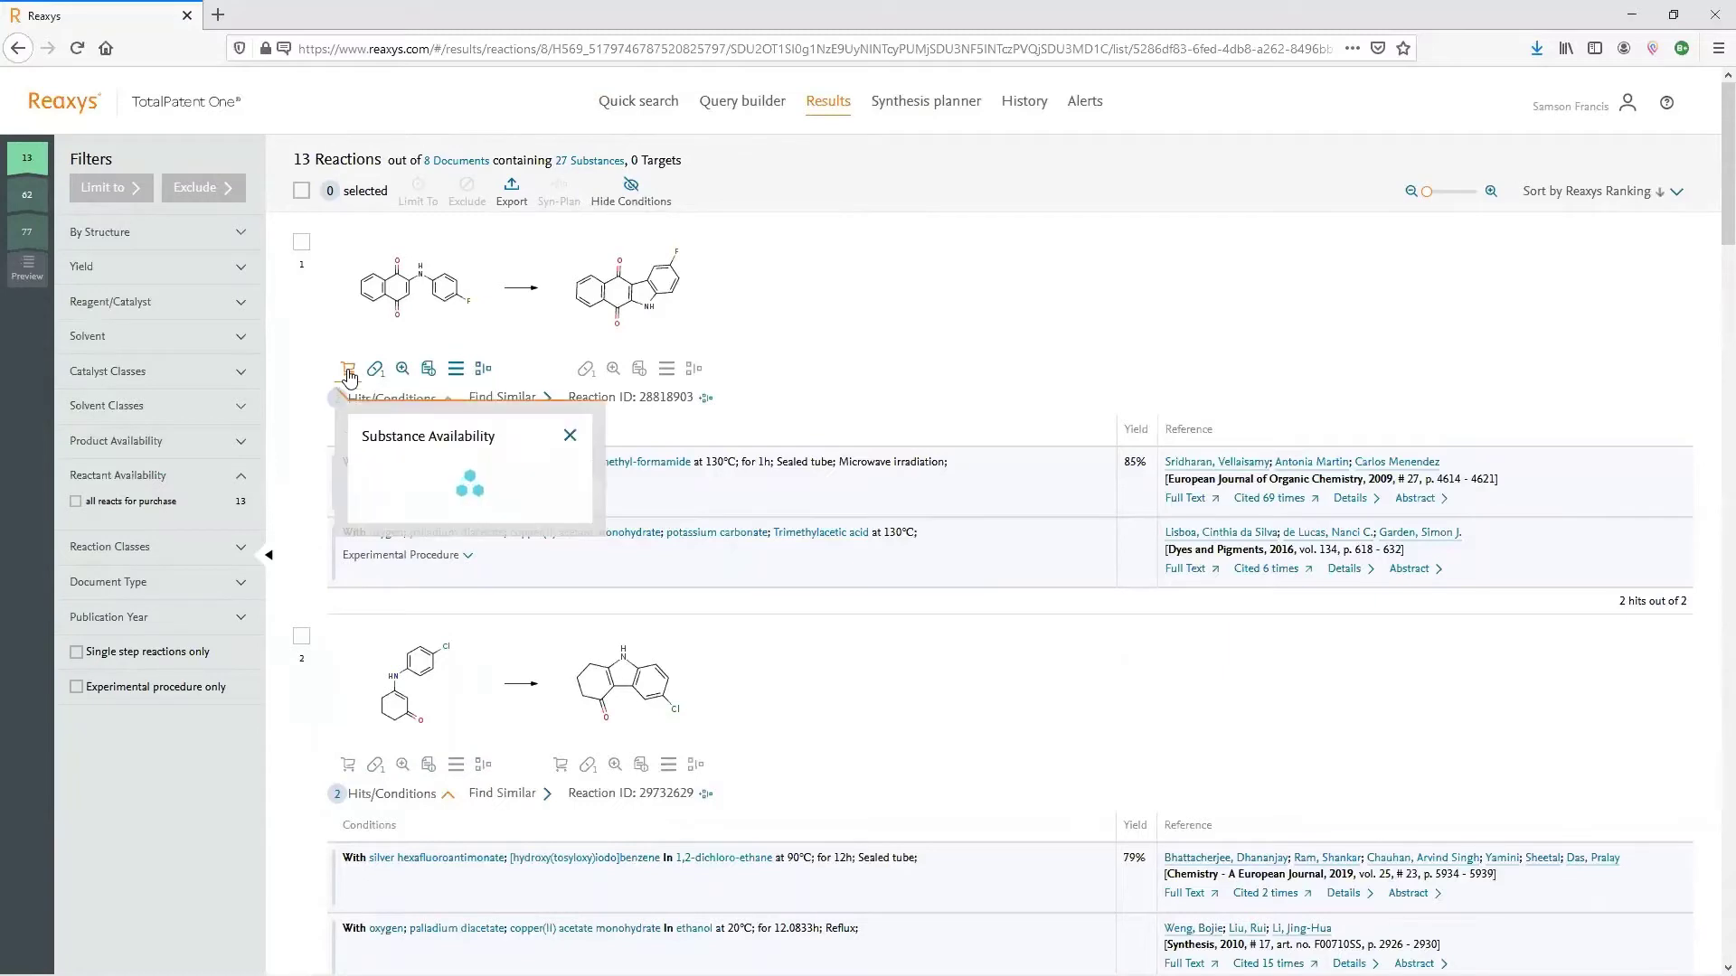